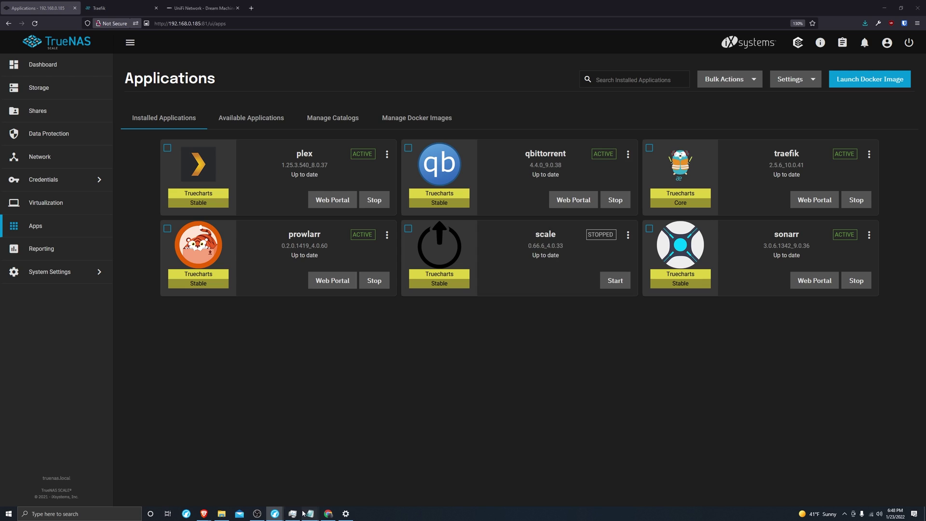
Review the two myfakesite.net entries in the hosts file, then hide it
mouse_move(310, 514)
left_click(284, 480)
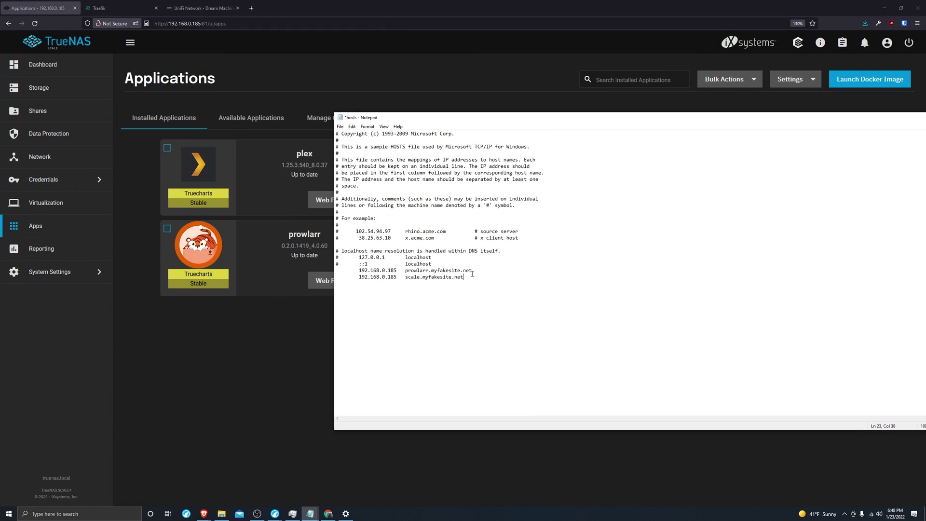
left_click_drag(470, 277, 342, 273)
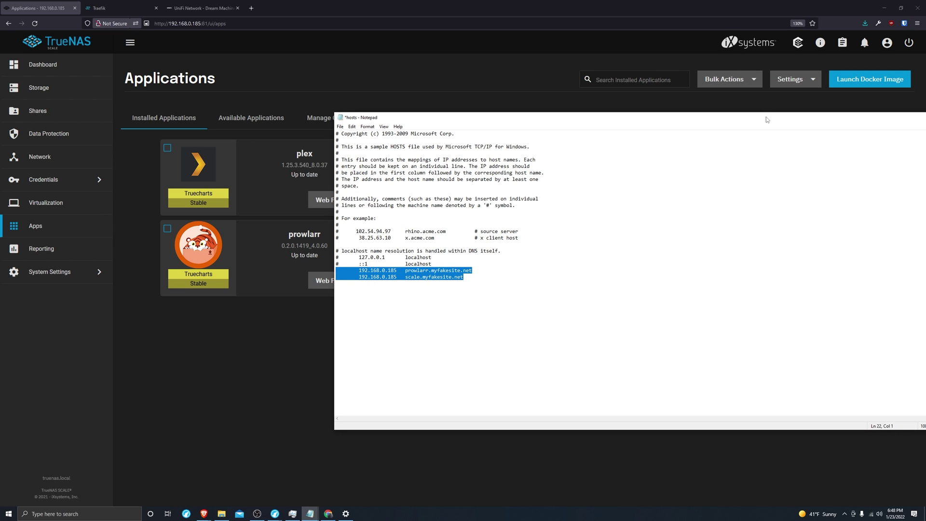
left_click_drag(766, 117, 607, 116)
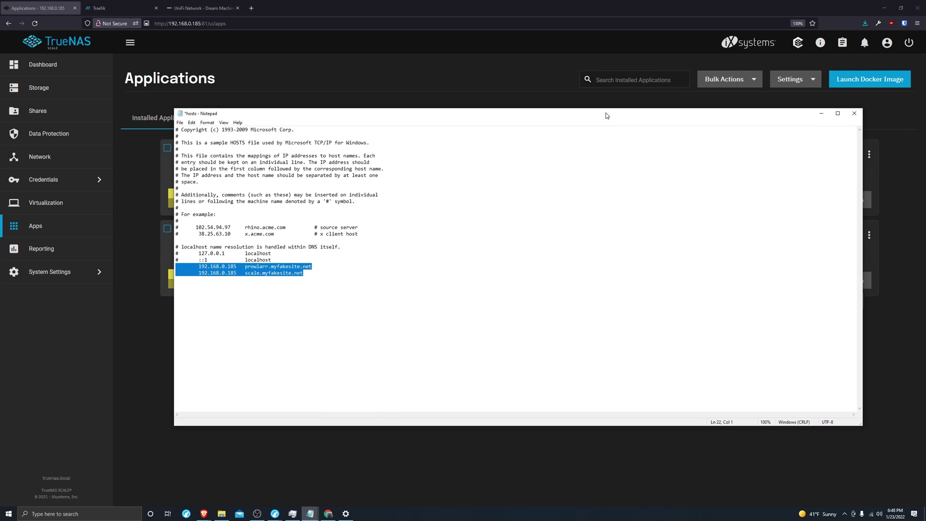
left_click(822, 114)
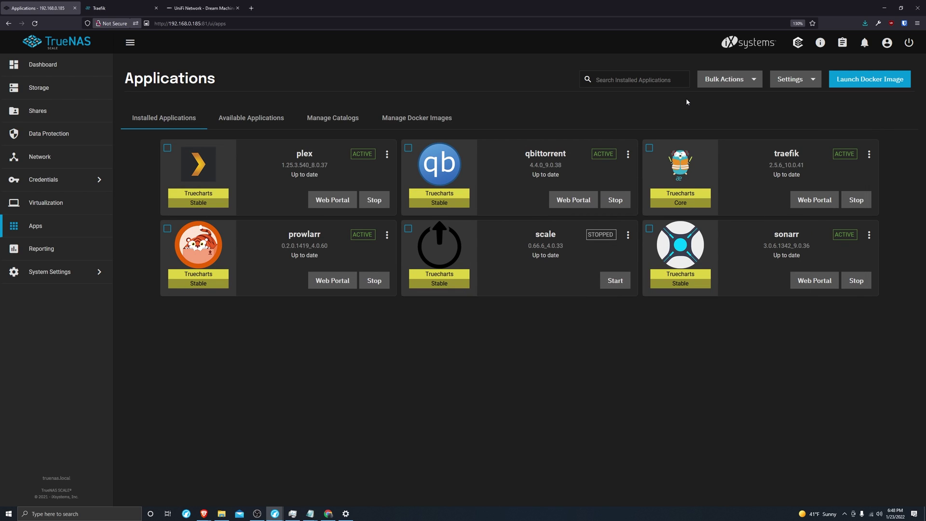
Switch to the Available Applications catalog and focus its search box
left_click(646, 81)
left_click(264, 123)
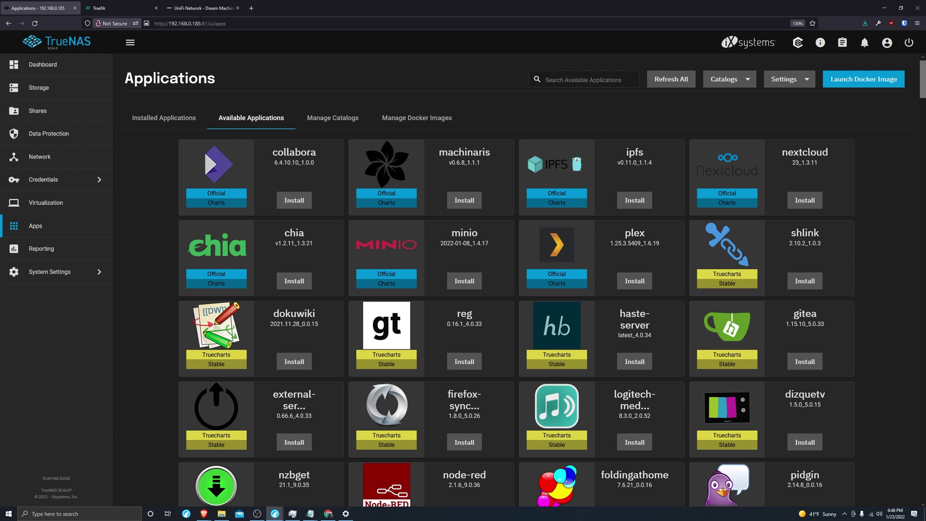
key("ctrl+l")
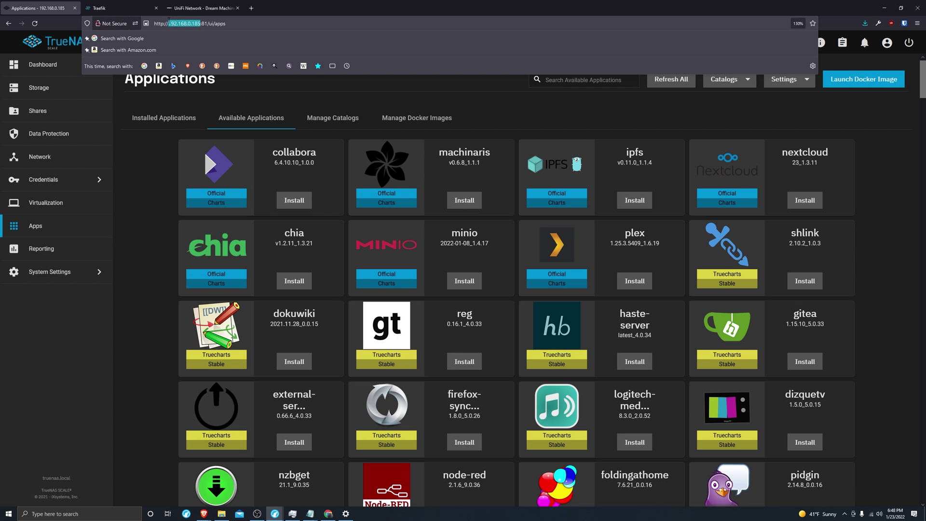
left_click(512, 105)
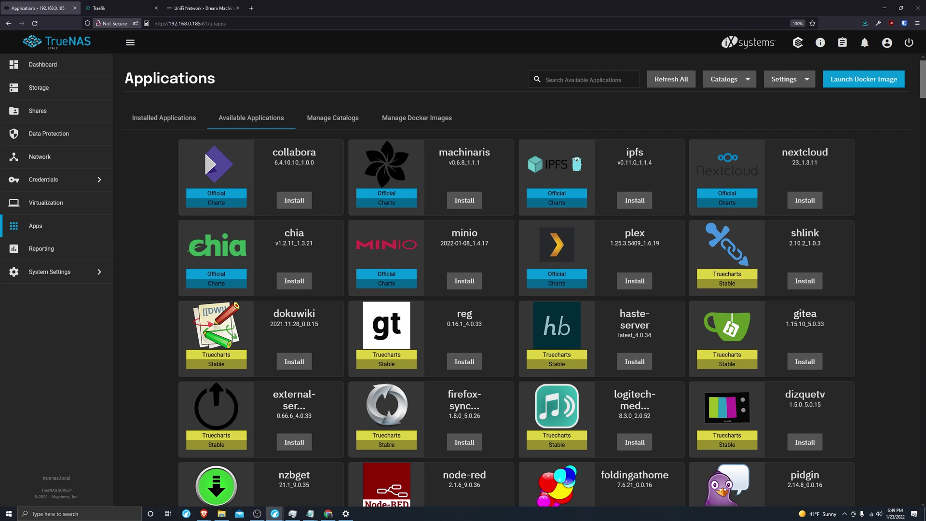
left_click(576, 81)
Start installing pihole named 'pihole', accepting the controller and container defaults
type("piho")
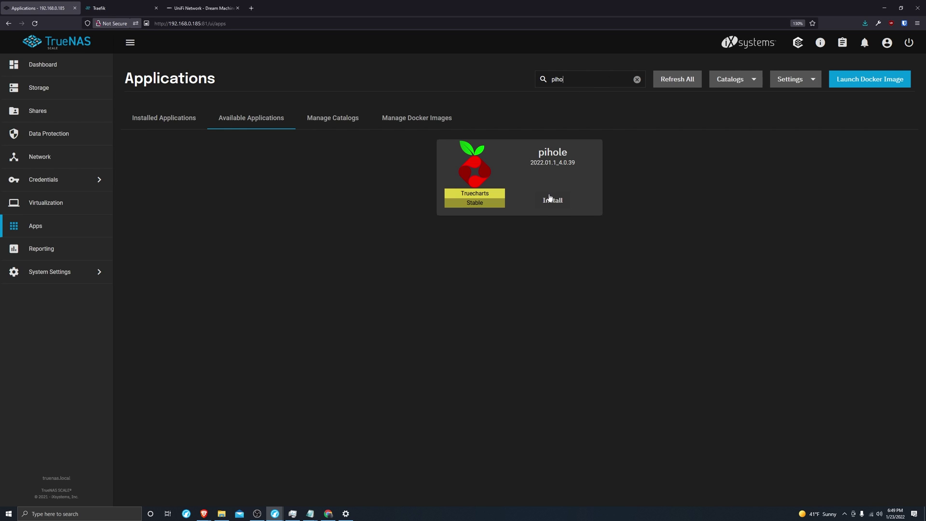
left_click(553, 200)
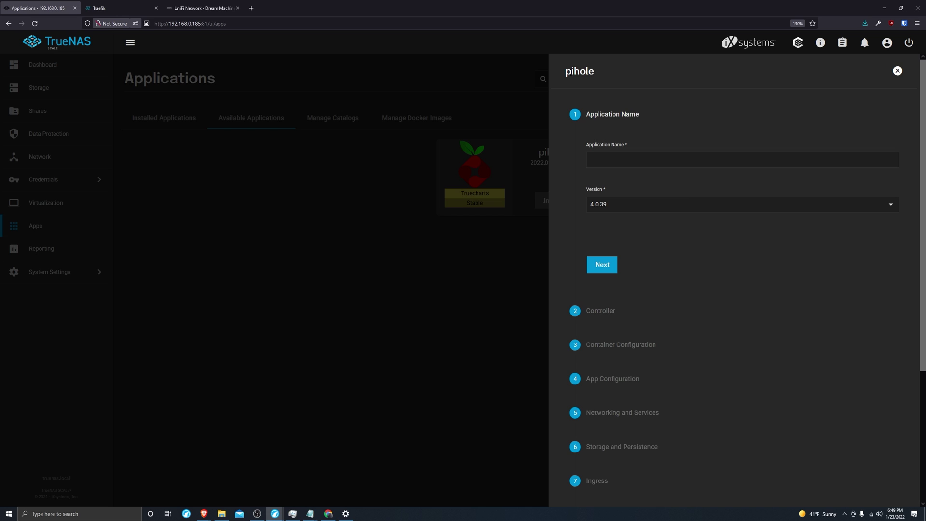
double_click(579, 71)
key("ctrl+c")
left_click(675, 160)
key("ctrl+v")
left_click(613, 268)
left_click(644, 261)
scroll(635, 336, "down", 2)
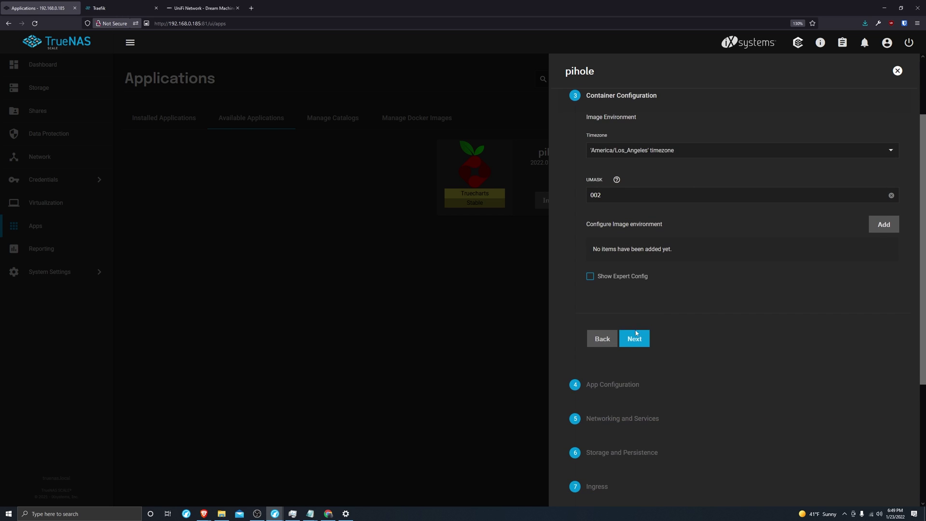
left_click(635, 336)
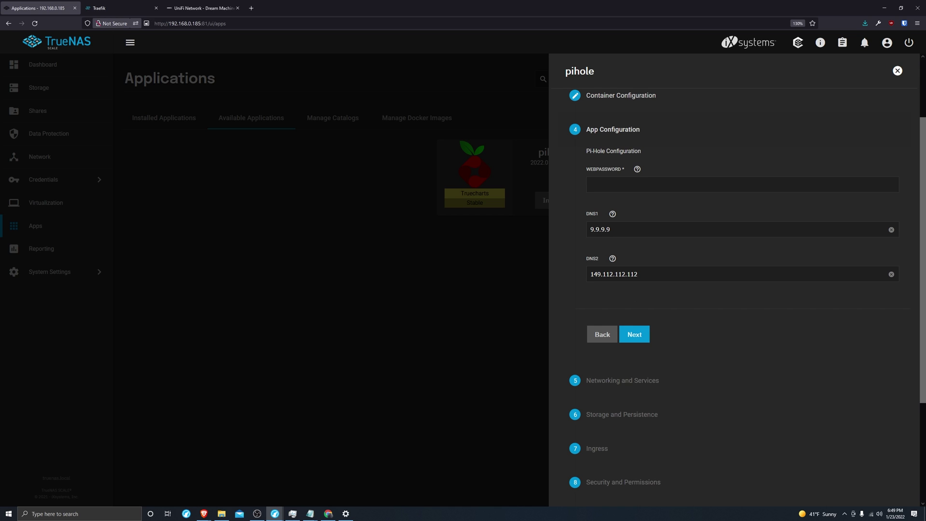
Enter the web password and put 192.168.0.185 into both DNS1 and DNS2
left_click(669, 185)
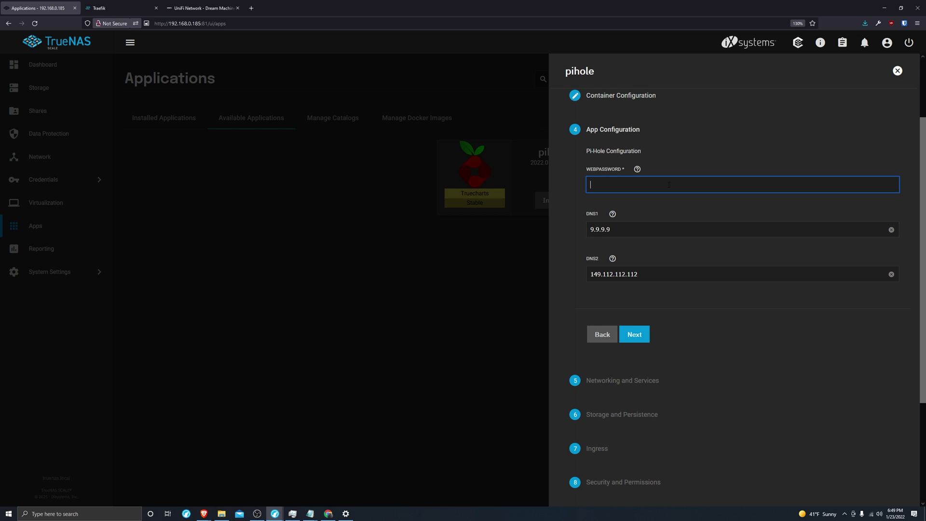
type("admin")
double_click(626, 230)
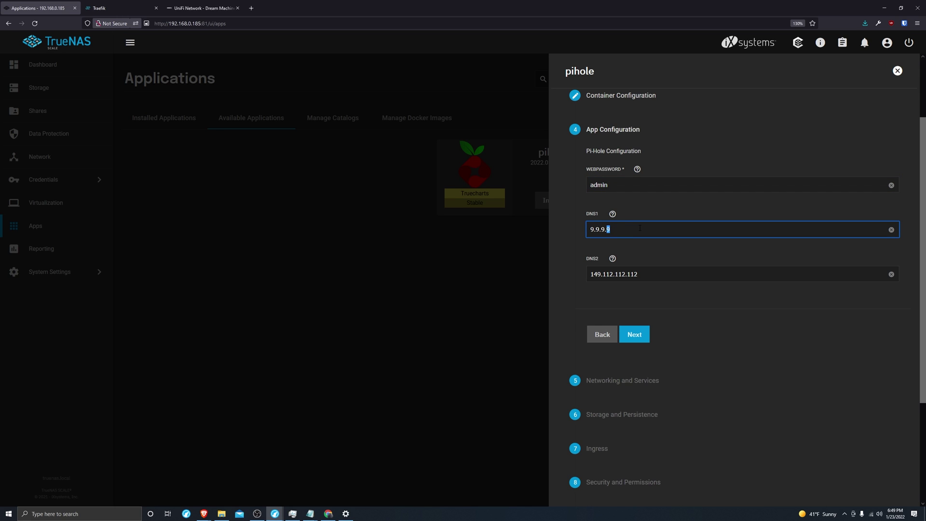
left_click_drag(168, 23, 200, 23)
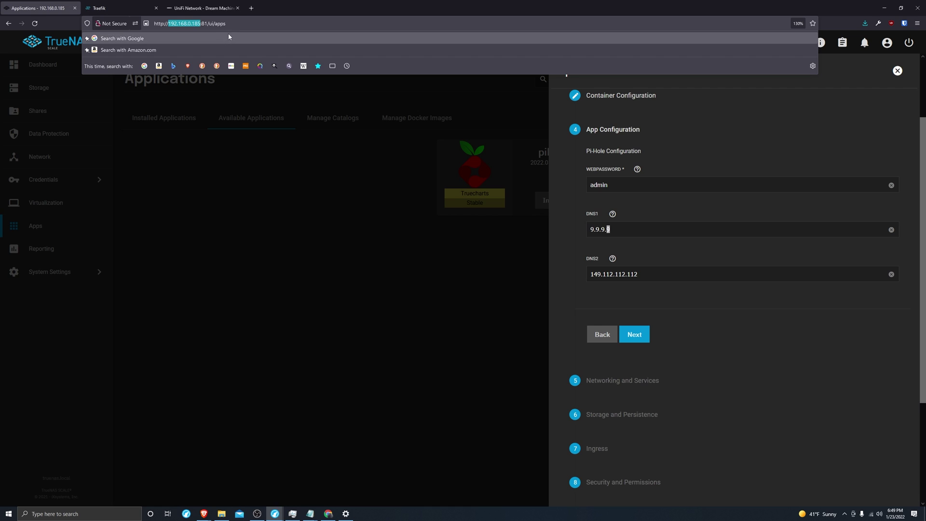
key("ctrl+c")
triple_click(617, 229)
key("ctrl+v")
left_click(657, 273)
triple_click(657, 274)
key("ctrl+v")
left_click(661, 232)
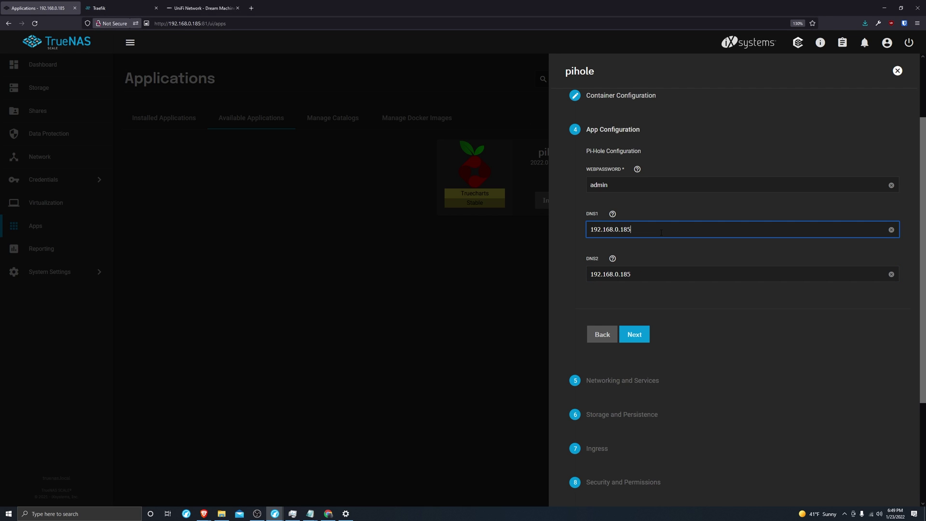
Append #5353 to both DNS entries, making them 192.168.0.185#5353
type("#")
left_click(652, 272)
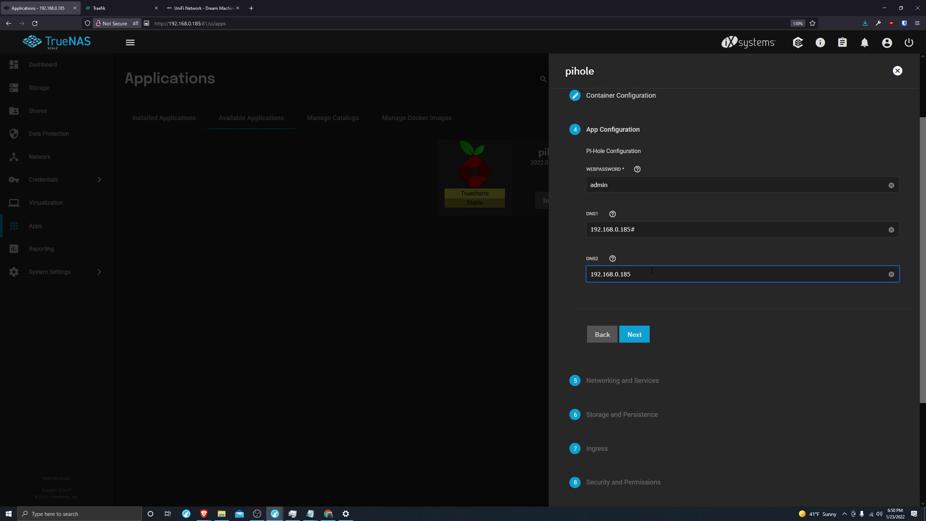
type("#")
left_click(656, 232)
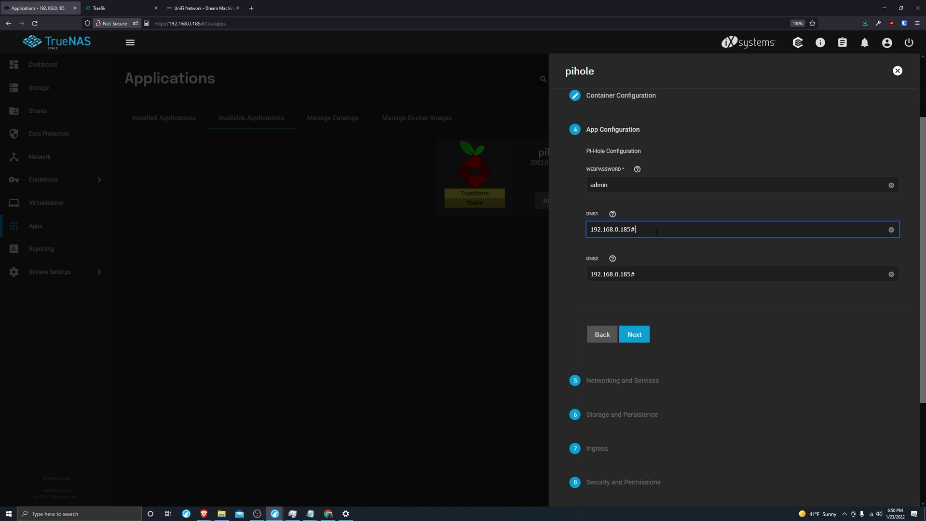
type("5353")
left_click(656, 271)
type("5353")
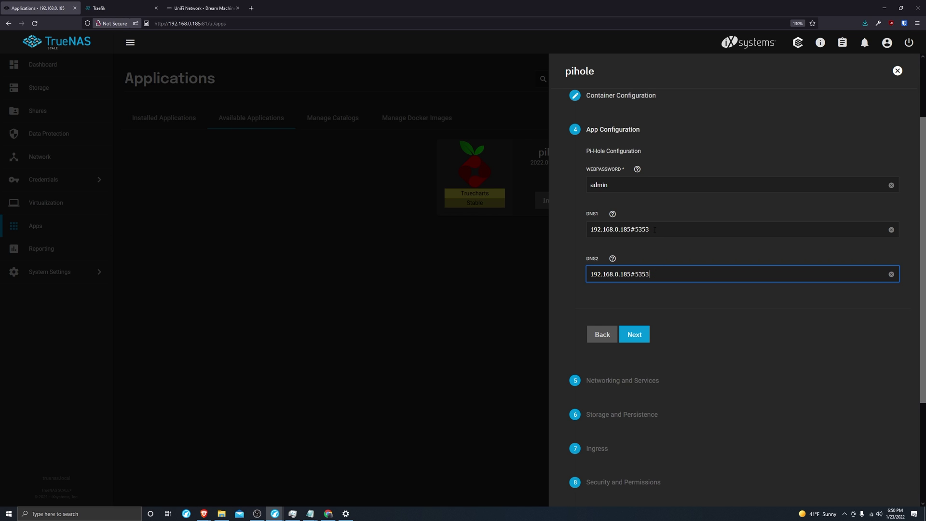
left_click_drag(654, 229, 636, 230)
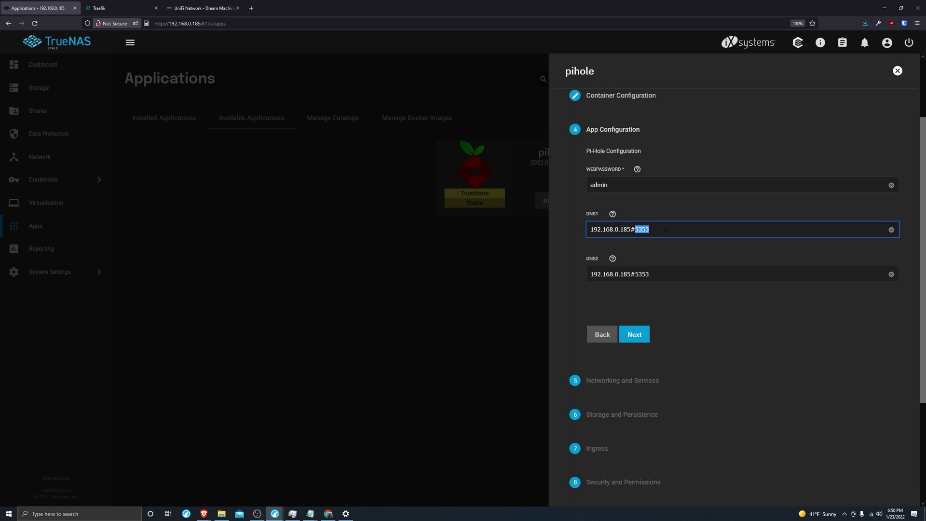
Accept the networking, storage, ingress and security defaults for pihole
left_click(665, 228)
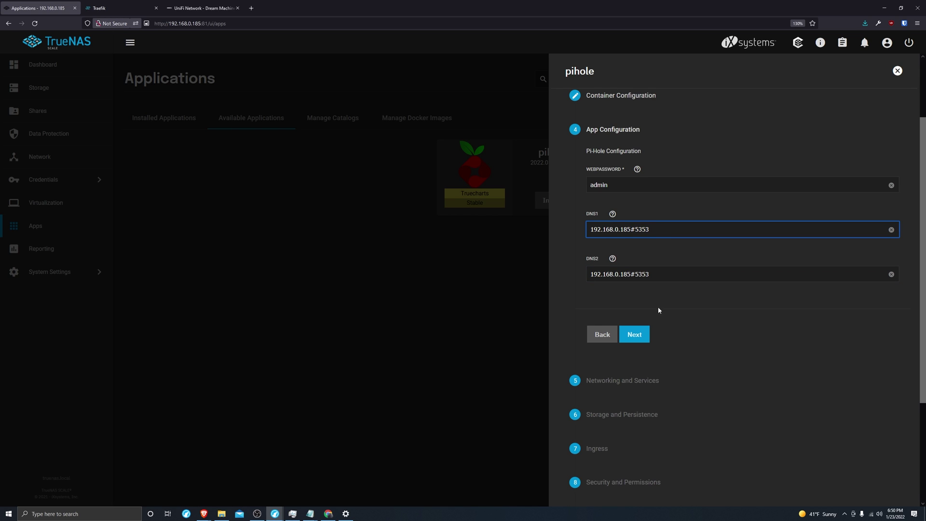
left_click(644, 333)
key("ctrl+minus")
key("ctrl+minus")
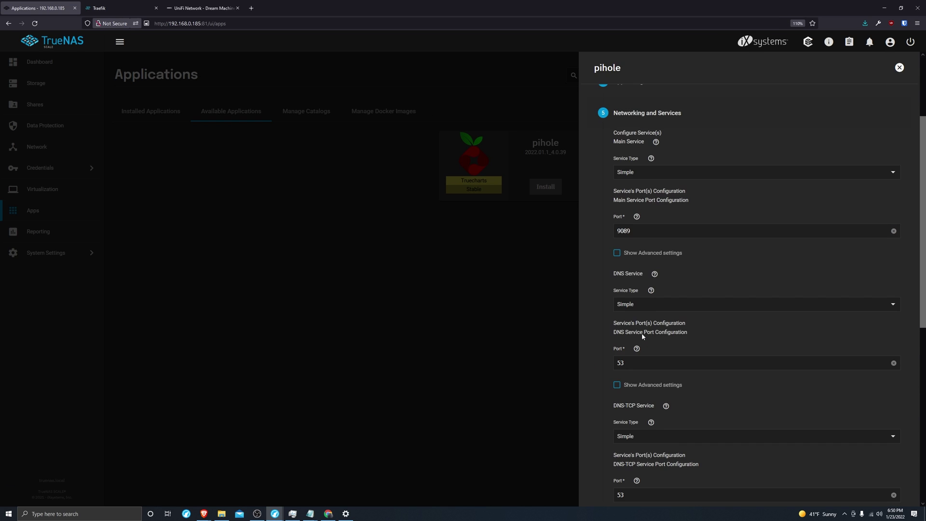
scroll(685, 376, "down", 5)
left_click(682, 353)
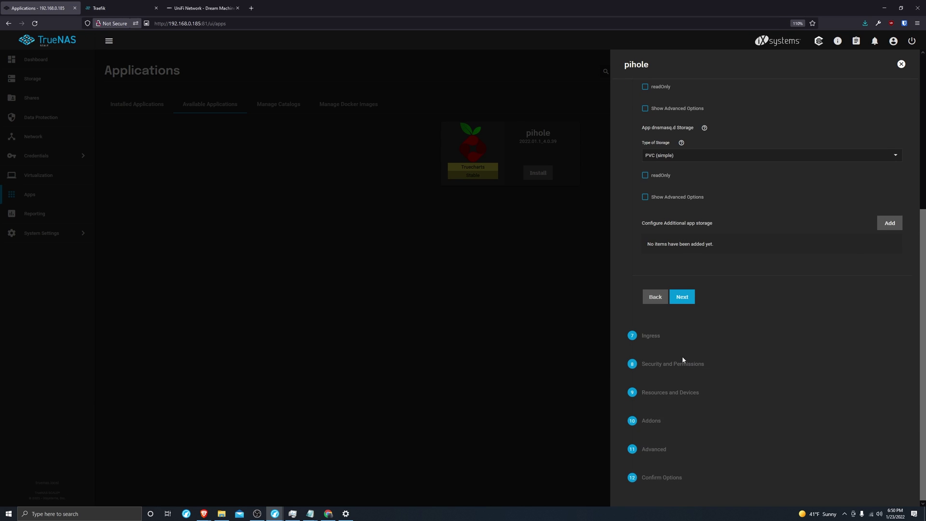
left_click(683, 297)
left_click(683, 324)
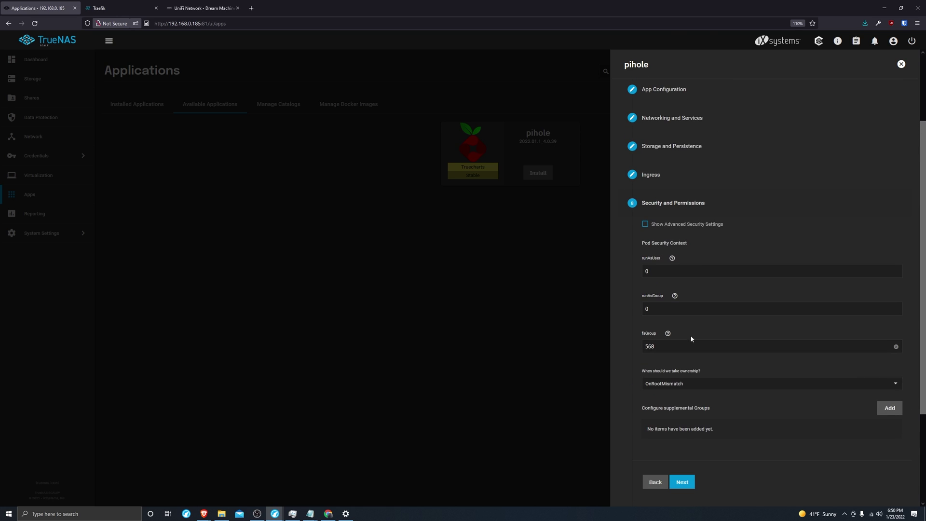
scroll(692, 339, "down", 3)
left_click(683, 362)
Accept the resources, addons and advanced defaults and save the pihole install
left_click(682, 381)
left_click(690, 412)
left_click(685, 438)
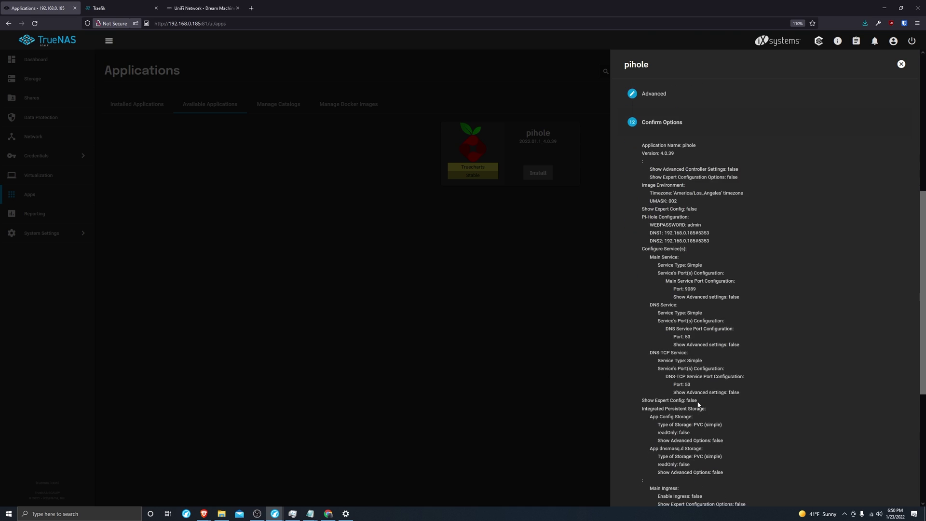
scroll(698, 404, "down", 5)
left_click(685, 467)
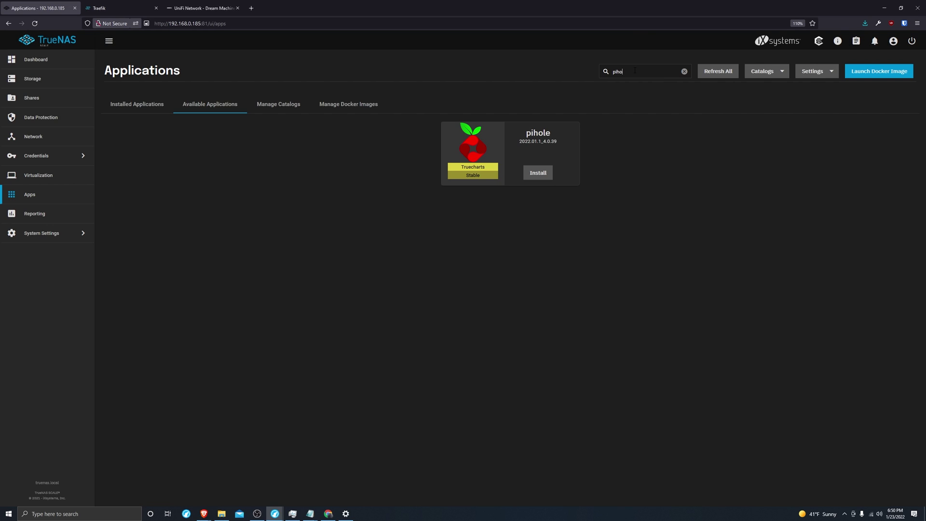
Start installing k8s-gateway named 'k8s-gateway', accepting the controller and container defaults
double_click(635, 70)
type("k8s")
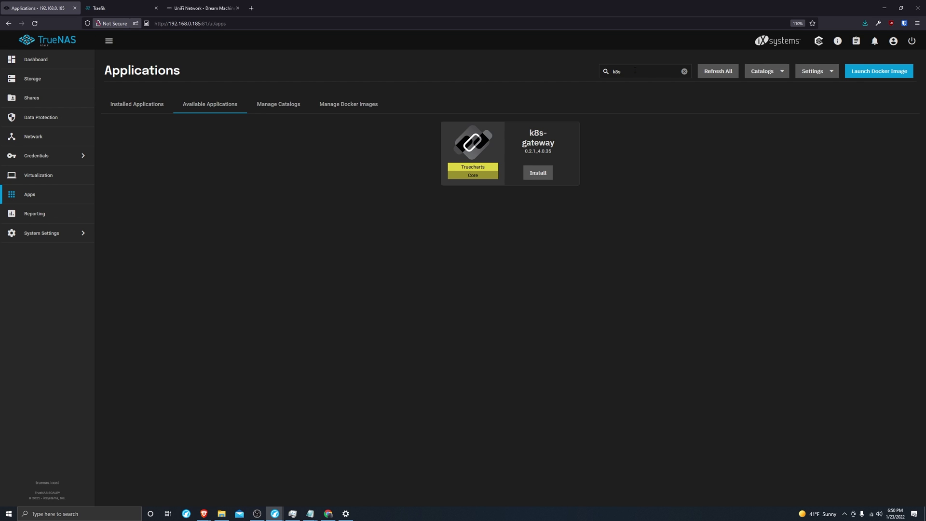
left_click(538, 173)
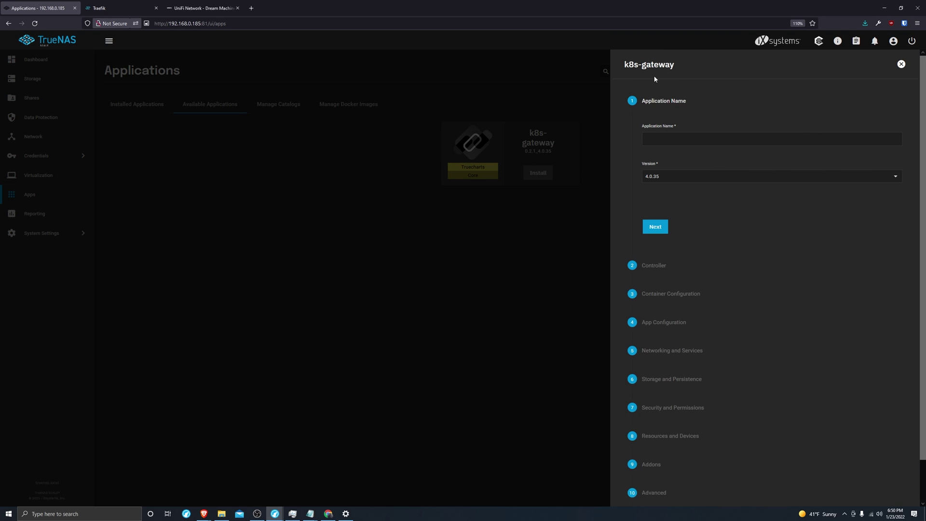
triple_click(650, 66)
key("ctrl+c")
left_click(708, 140)
key("ctrl+v")
left_click(655, 227)
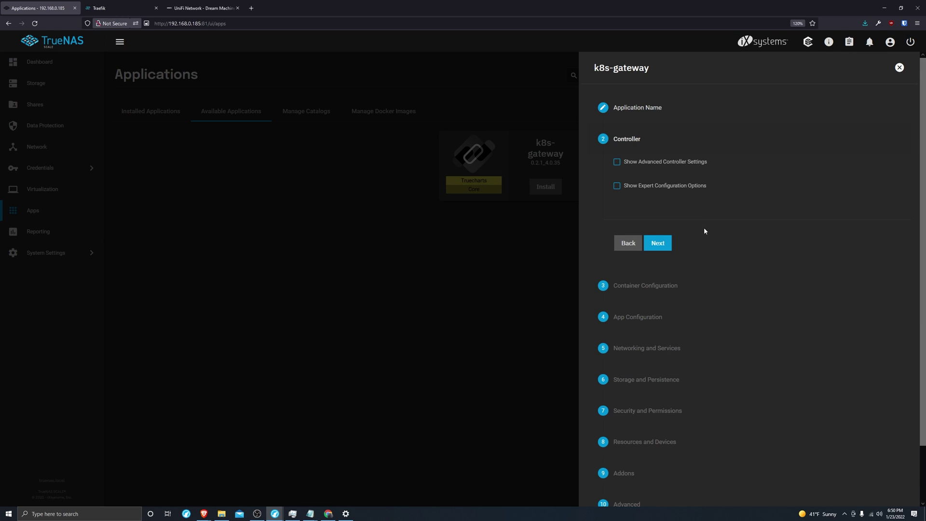
key("ctrl+plus")
key("ctrl+plus")
left_click(636, 260)
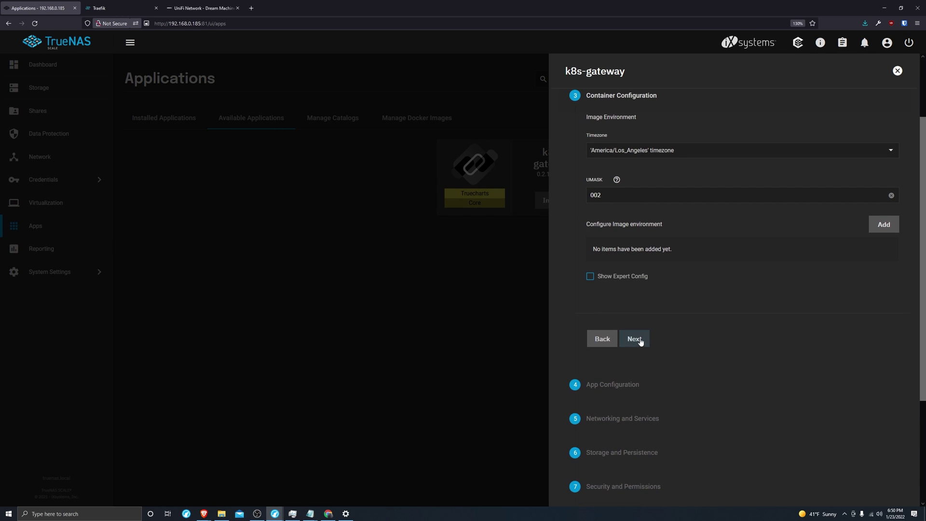
left_click(634, 338)
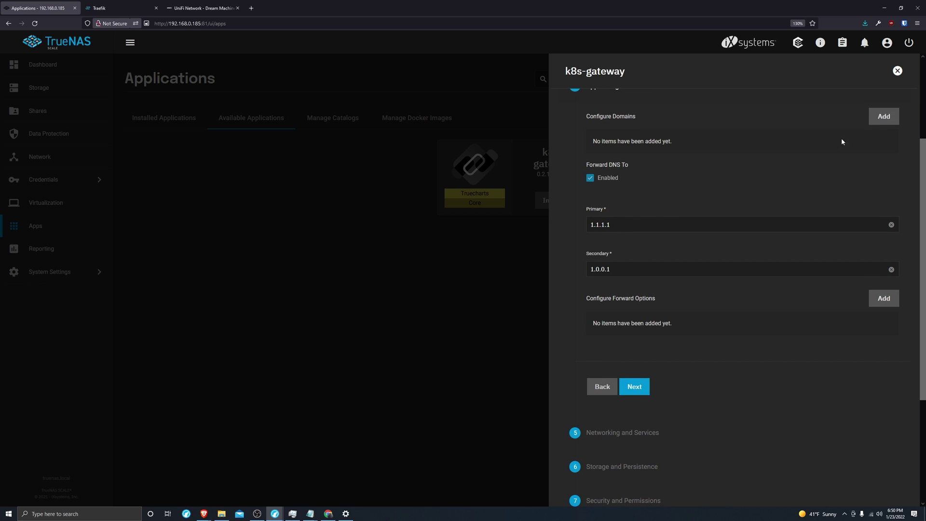
Add a domain entry set to myfakesite.net
left_click(881, 118)
double_click(645, 163)
triple_click(645, 163)
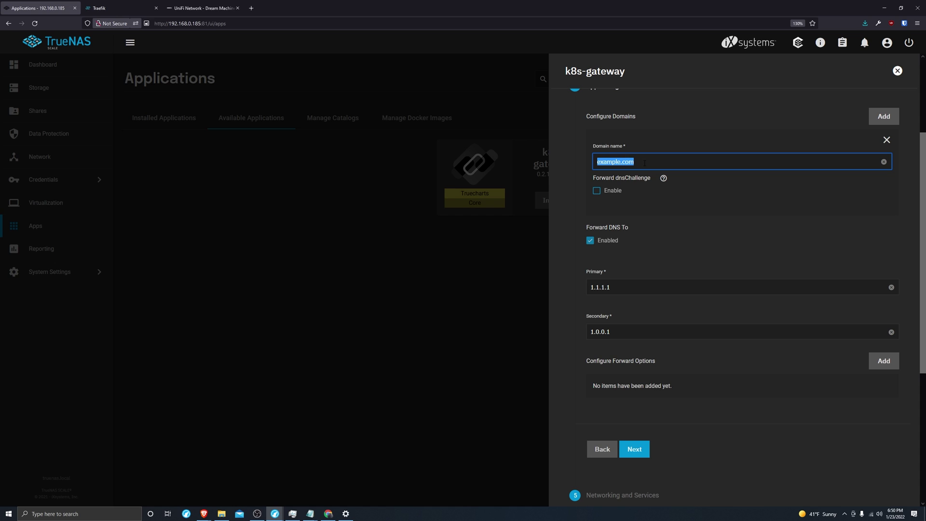
type("myfake")
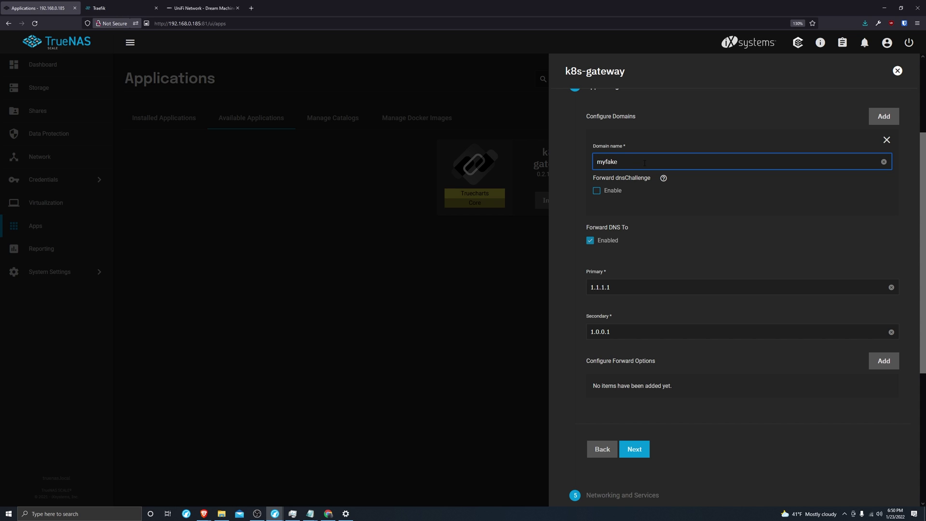
type("site.nm")
key("BackSpace")
type("et")
key("alt+Tab")
Set the primary forwarder to tls://9.9.9.9 and the secondary to tls://149.112.112.112
triple_click(643, 288)
key("ctrl+v")
key("alt+Tab")
scroll(656, 250, "down", 3)
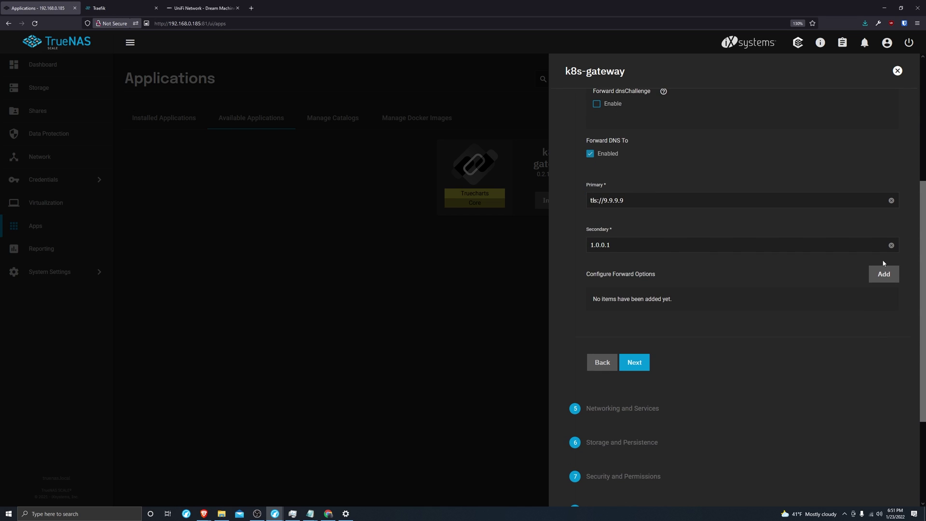
key("alt+Tab")
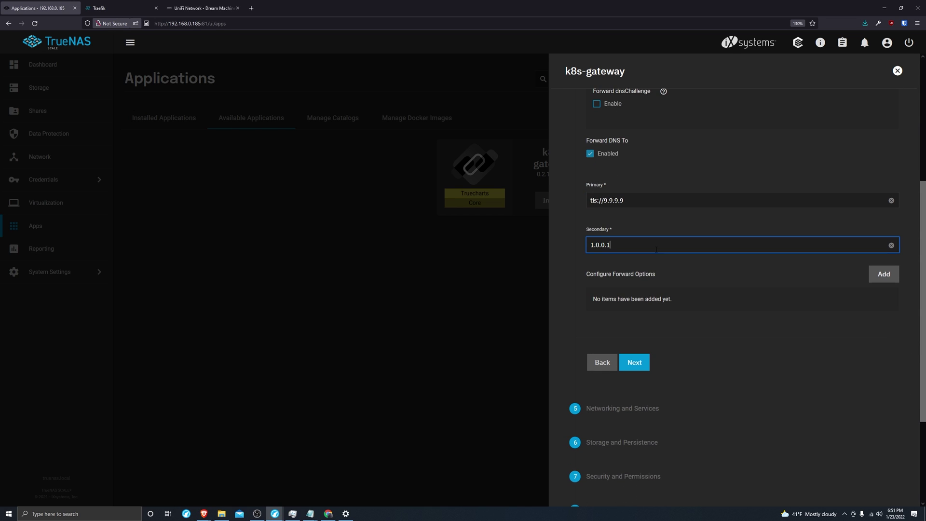
double_click(656, 249)
key("ctrl+a")
key("ctrl+v")
Add a forward option tls_servername with value dns.quad9.net
left_click(885, 274)
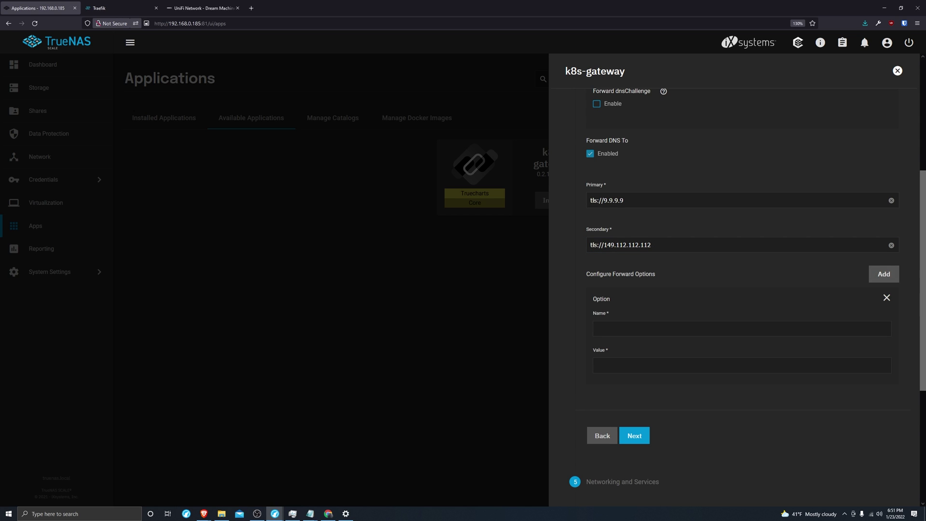
left_click(203, 513)
left_click(669, 326)
key("ctrl+v")
key("alt+Tab")
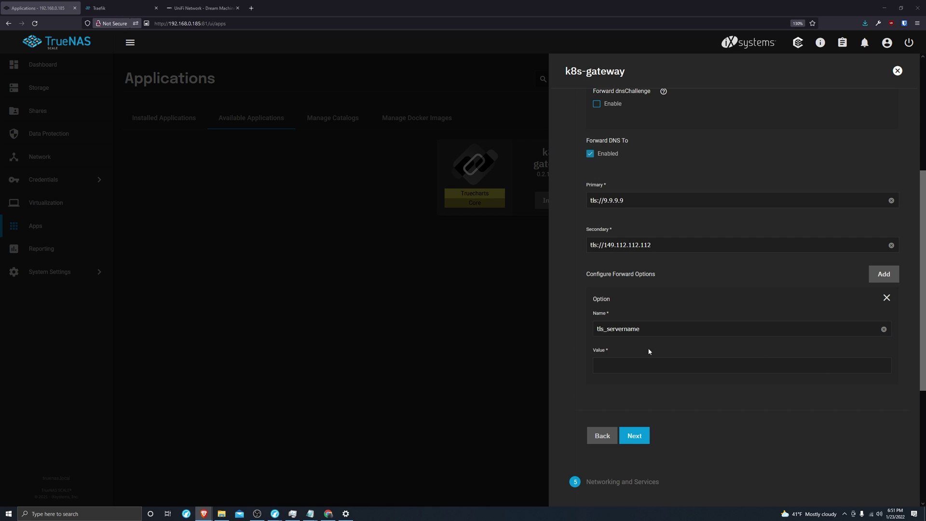
left_click(643, 364)
key("ctrl+v")
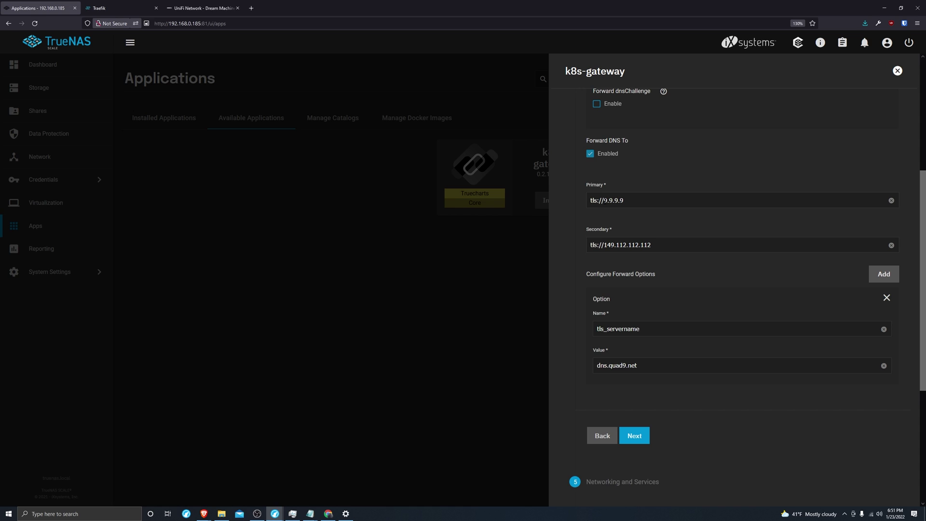
Check the tls:// prefixes on both forwarders and continue to networking
left_click_drag(634, 204, 602, 200)
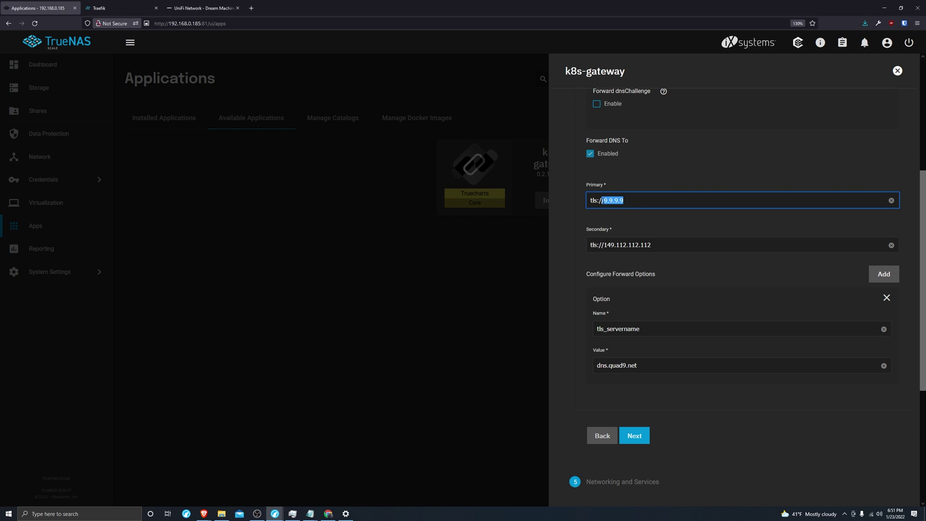
left_click(650, 204)
left_click_drag(604, 200, 573, 201)
left_click_drag(604, 245, 580, 244)
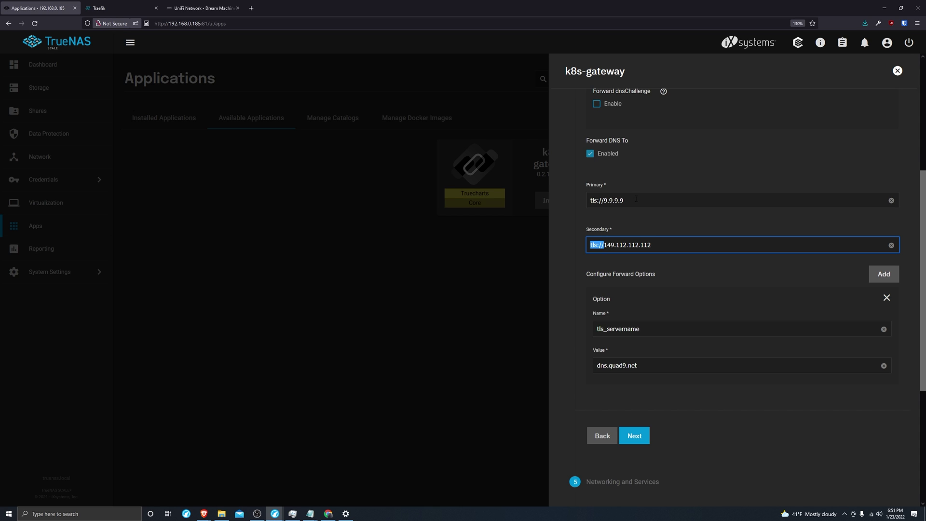
left_click(665, 243)
scroll(668, 261, "down", 1)
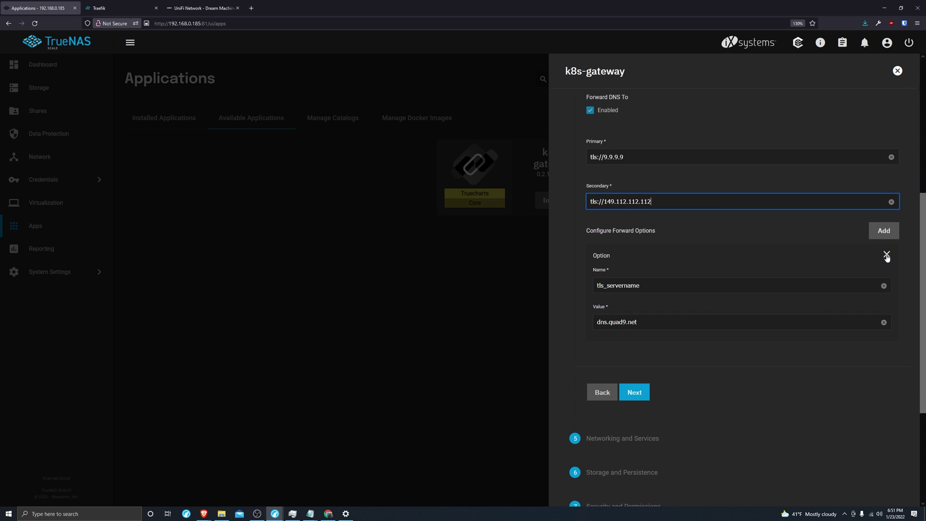
left_click(643, 398)
Change the k8s-gateway service port from 53 to 5353
left_click(636, 385)
left_click(633, 155)
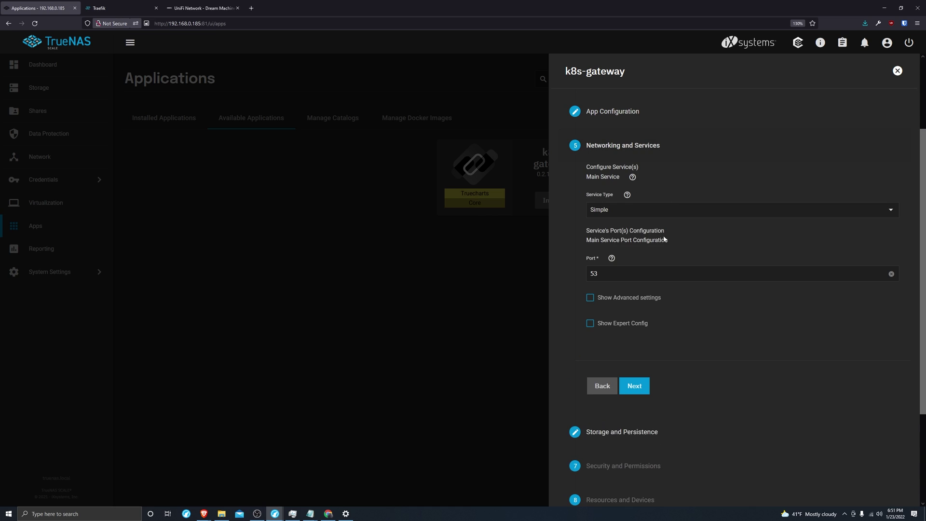
left_click(609, 274)
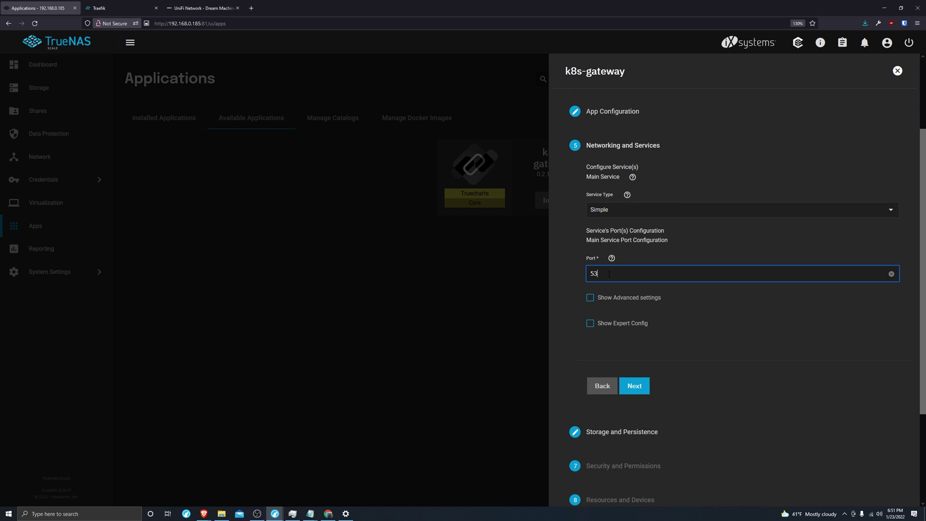
type("53")
left_click_drag(605, 274, 598, 274)
type("53")
left_click(640, 387)
Accept the remaining defaults and save the k8s-gateway install
left_click(640, 299)
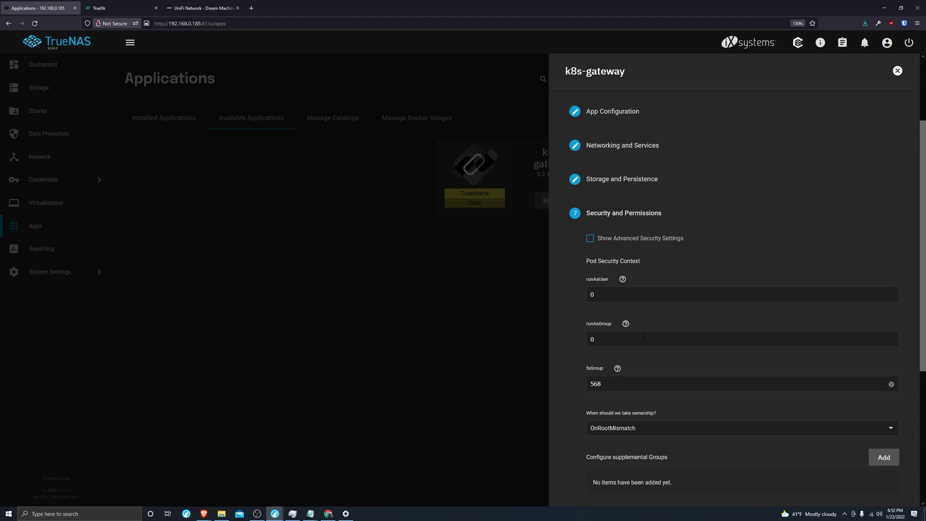
key("ctrl+minus")
key("ctrl+minus")
left_click(680, 355)
left_click(682, 382)
left_click(689, 412)
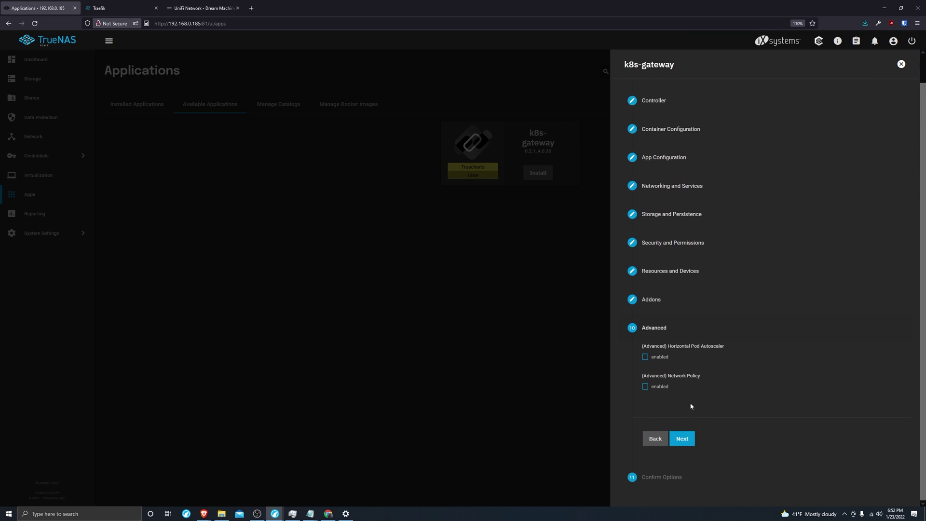
left_click(688, 439)
scroll(691, 438, "down", 5)
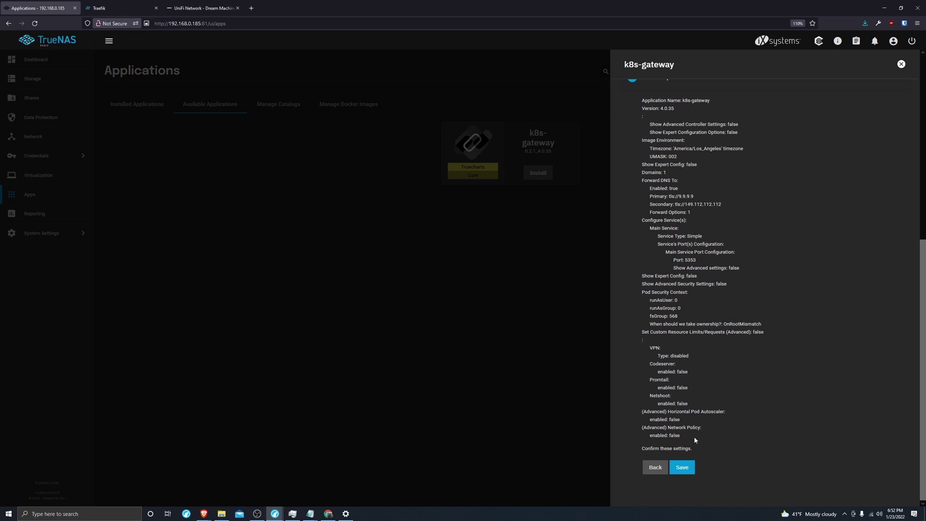
left_click(689, 471)
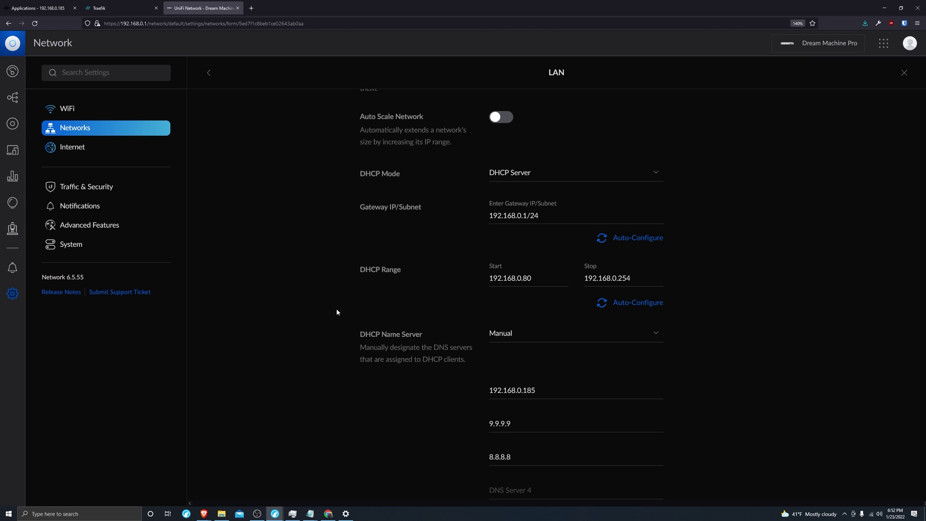
Scroll to the LAN's DHCP name servers: 192.168.0.185, 9.9.9.9 and 8.8.8.8
scroll(337, 308, "down", 1)
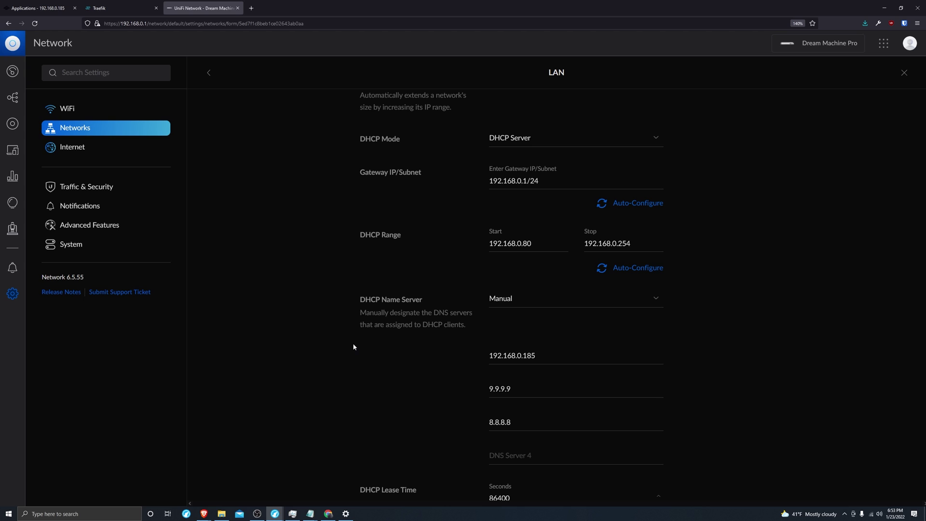
Switch the Wi-Fi connection's IP assignment to Manual with IPv4 enabled
left_click(874, 516)
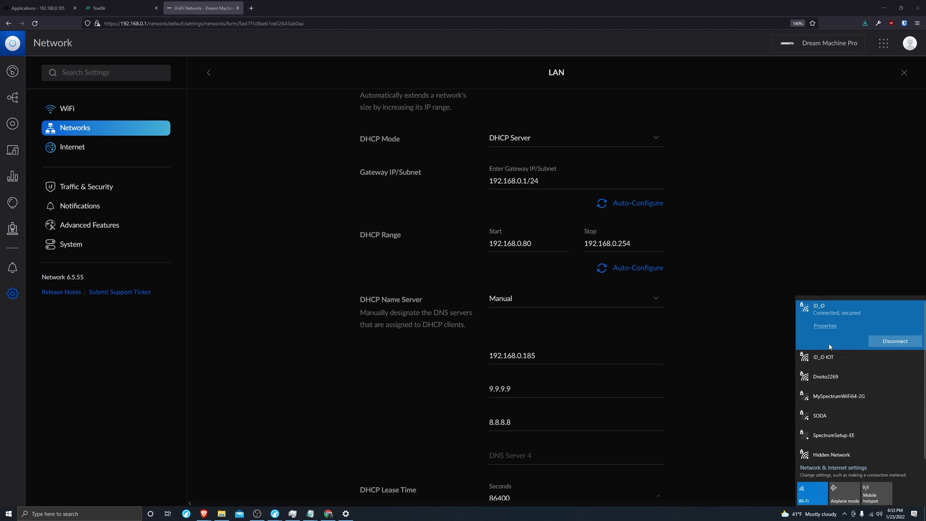
left_click(826, 326)
scroll(446, 259, "down", 2)
scroll(447, 260, "down", 3)
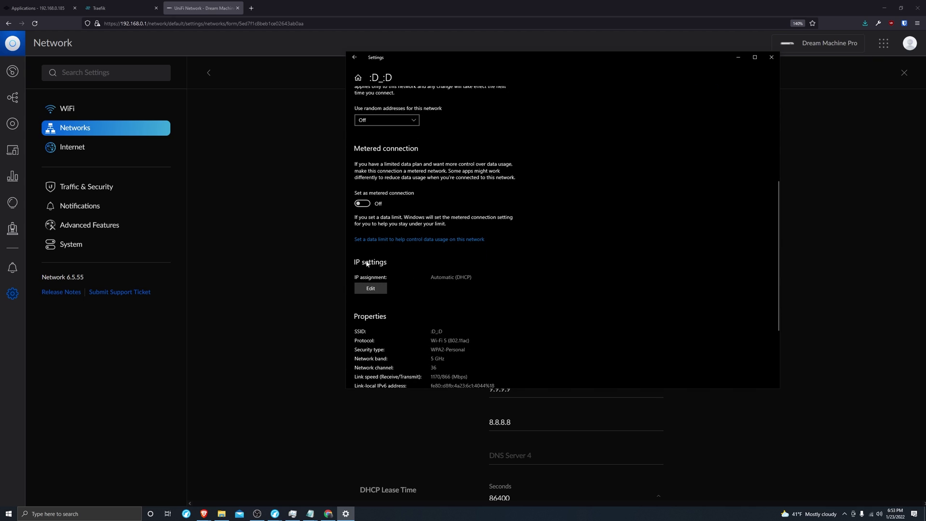
left_click(372, 290)
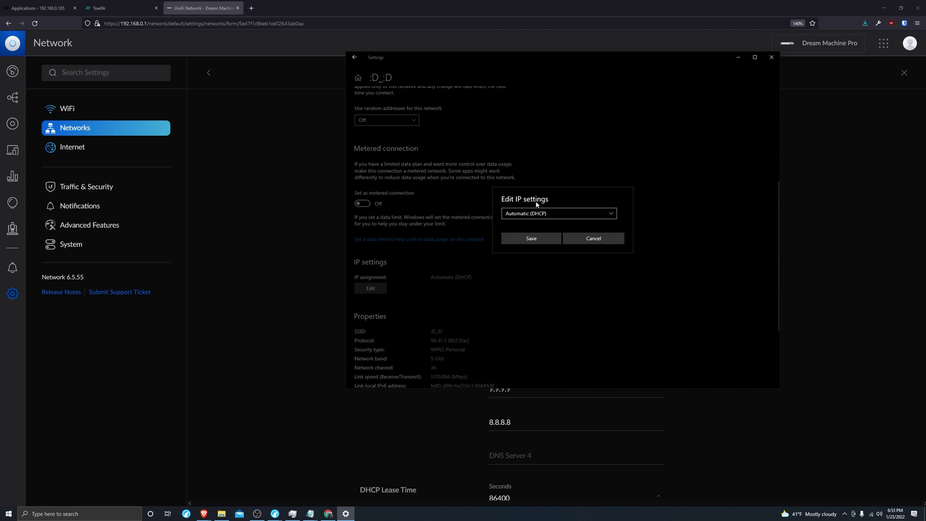
left_click(543, 215)
left_click(532, 224)
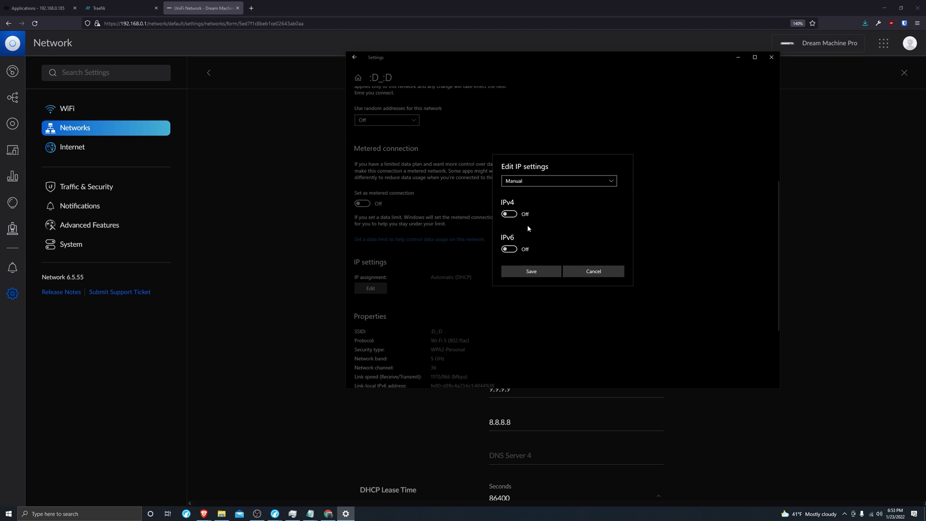
left_click(509, 213)
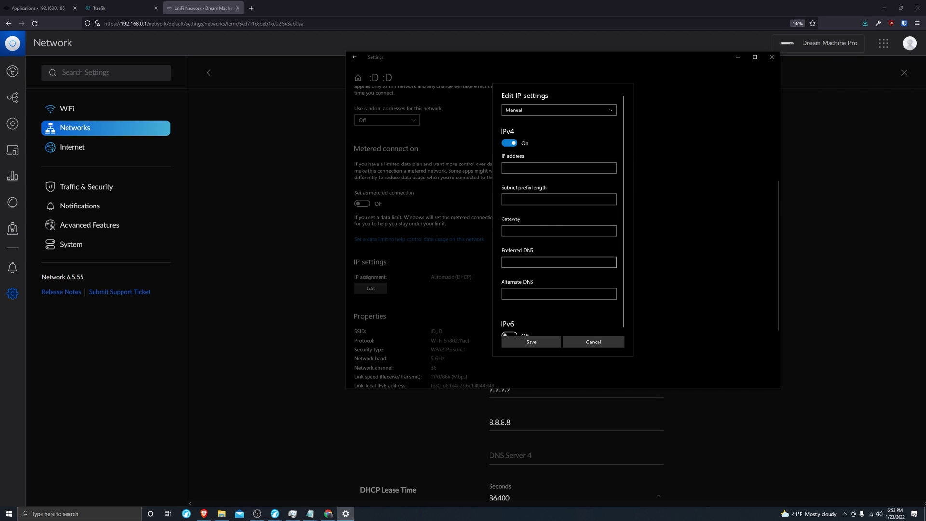
left_click(522, 263)
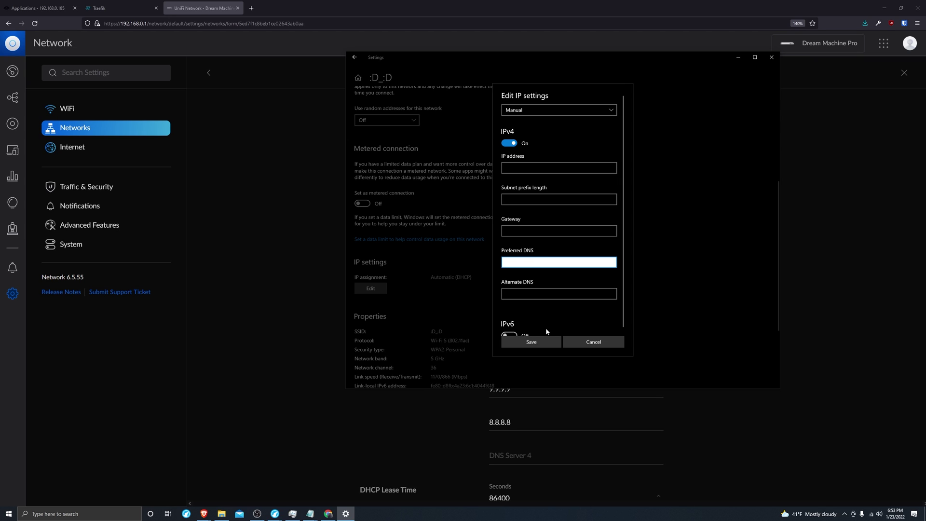
Confirm 192.168.0.185 is the first DHCP DNS server on the UniFi LAN
left_click(58, 8)
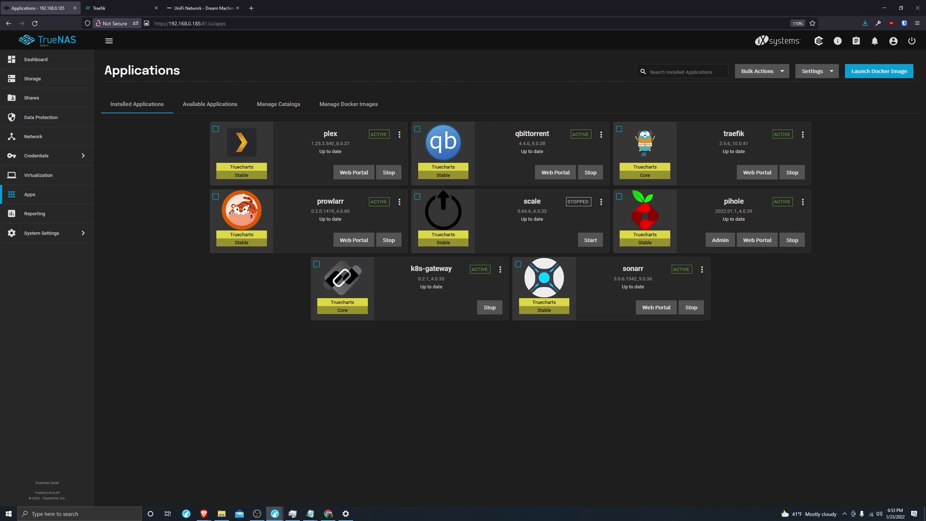
left_click(189, 24)
left_click(203, 8)
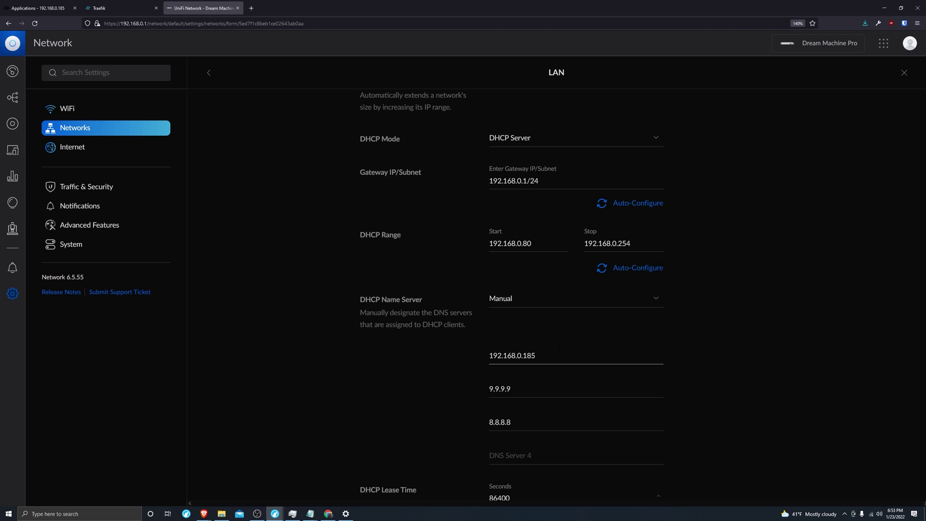
scroll(560, 345, "down", 1)
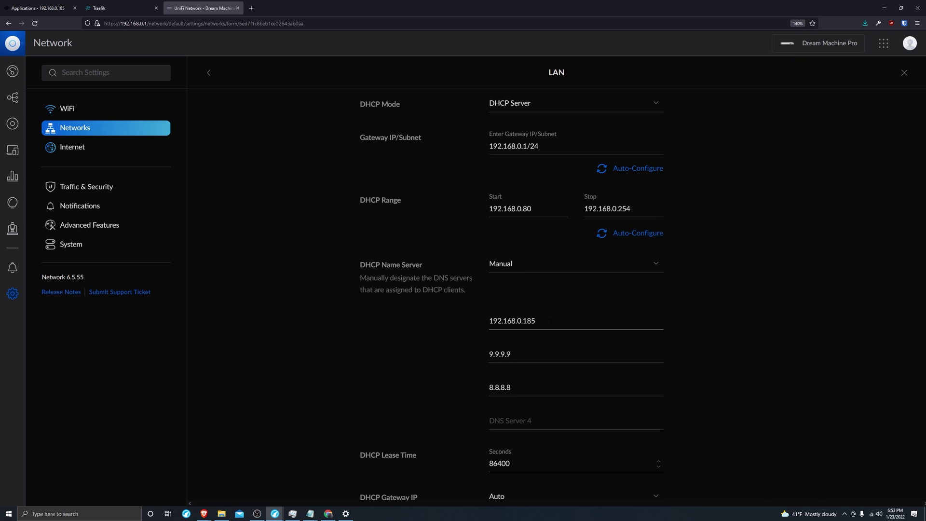
triple_click(549, 321)
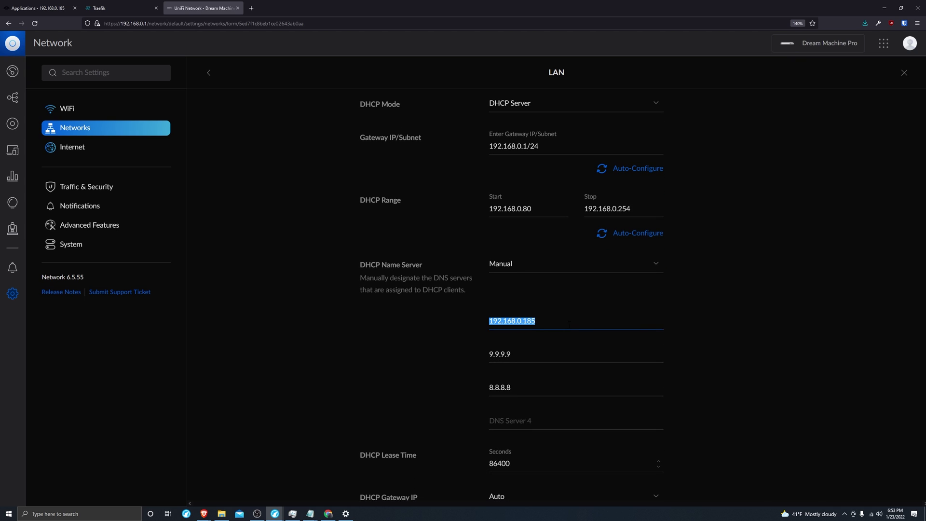
Launch Command Prompt by searching for cmd
left_click(38, 8)
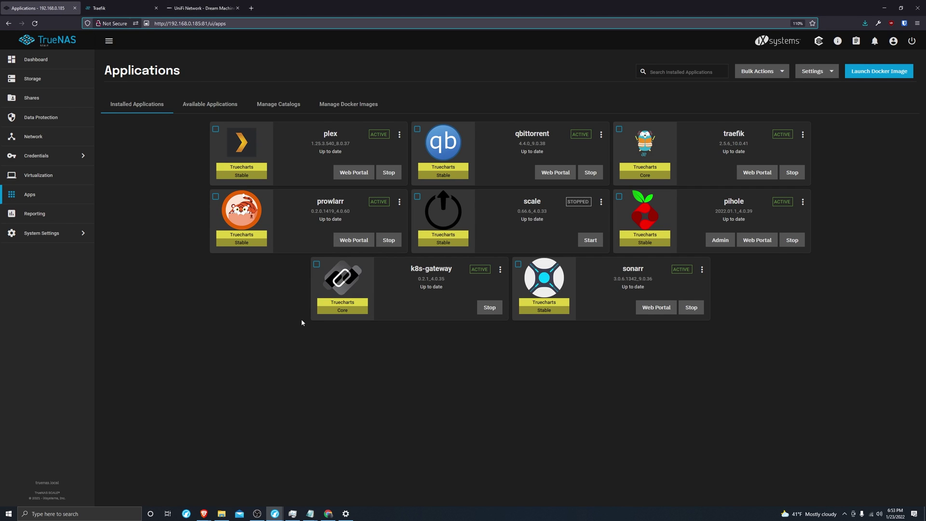
left_click(60, 514)
type("cmd")
key("Return")
Move the console aside, run ipconfig /renew for address 192.168.0.138, then close it
left_click(106, 76)
left_click_drag(102, 15, 210, 111)
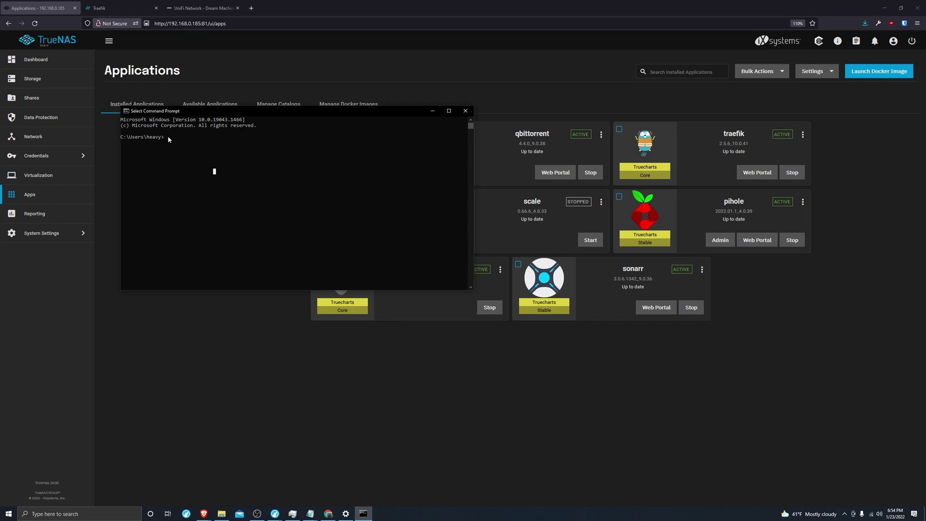
type("ipconfig /renew")
key("Return")
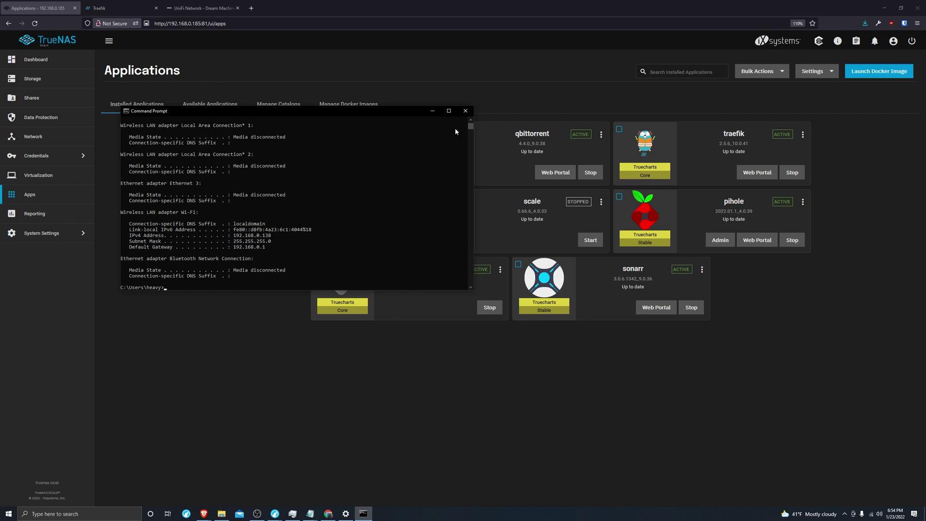
left_click(465, 111)
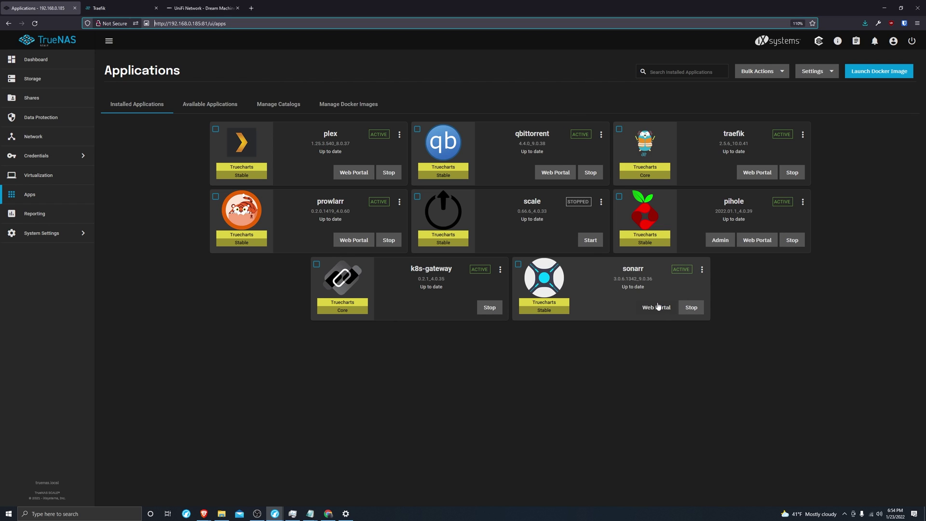
Open sonarr's app settings for editing and find the Ingress section
left_click(702, 269)
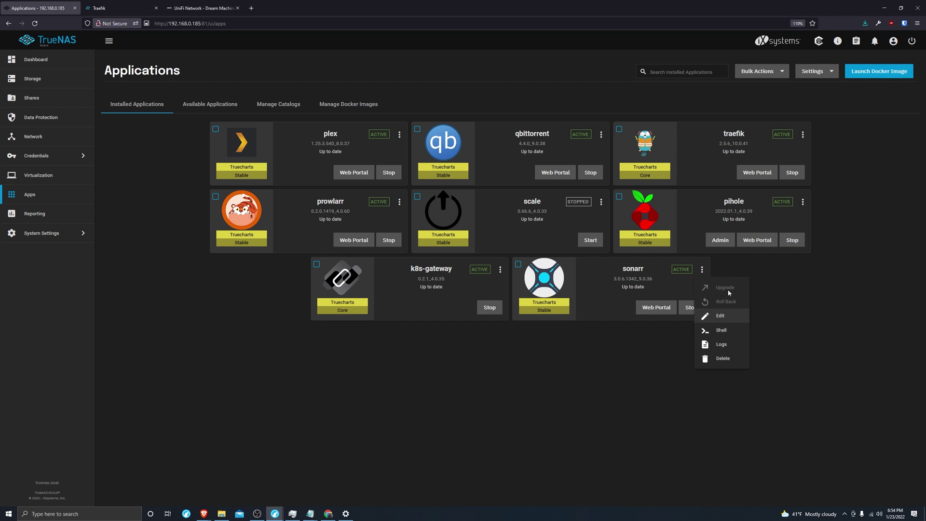
left_click(720, 315)
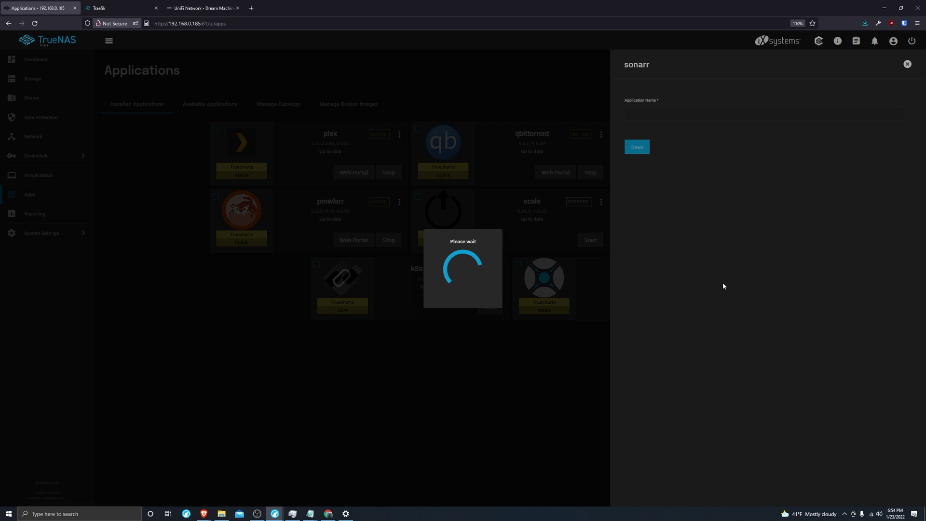
scroll(667, 235, "down", 6)
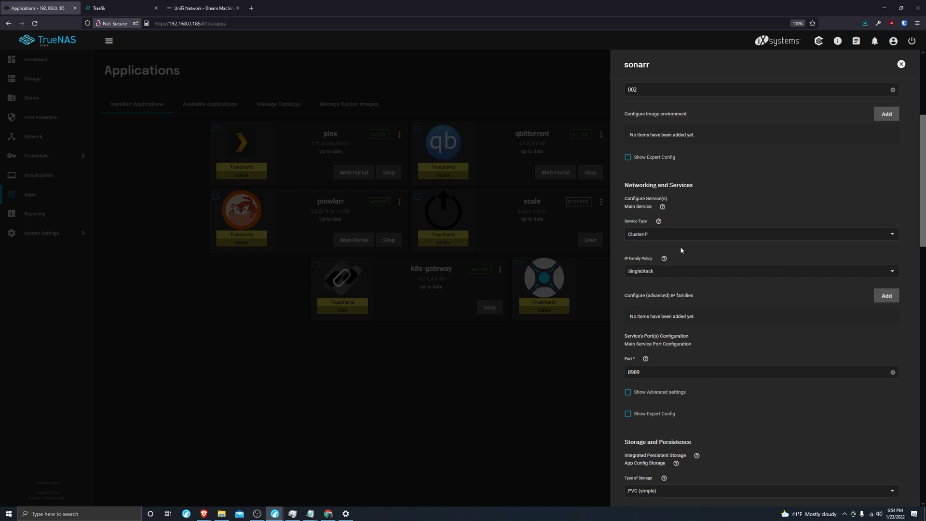
scroll(714, 261, "down", 2)
scroll(721, 266, "down", 15)
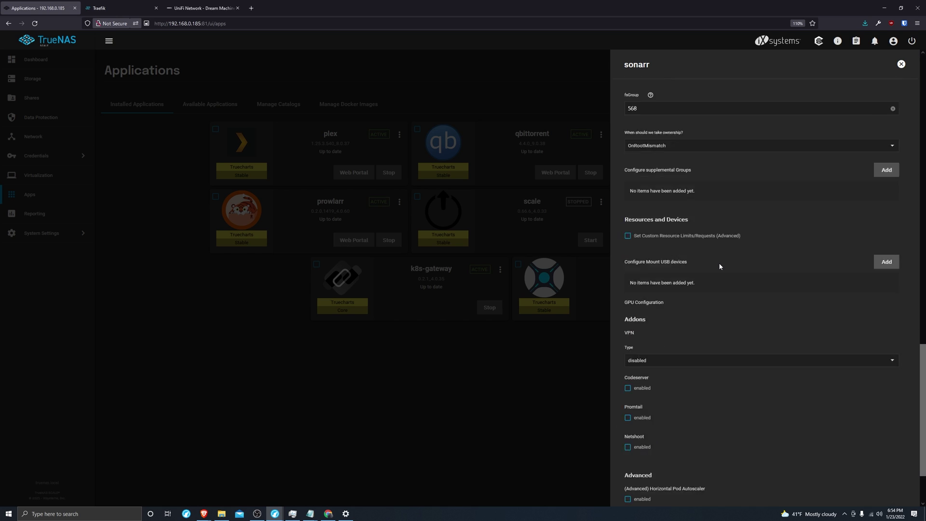
scroll(720, 266, "up", 10)
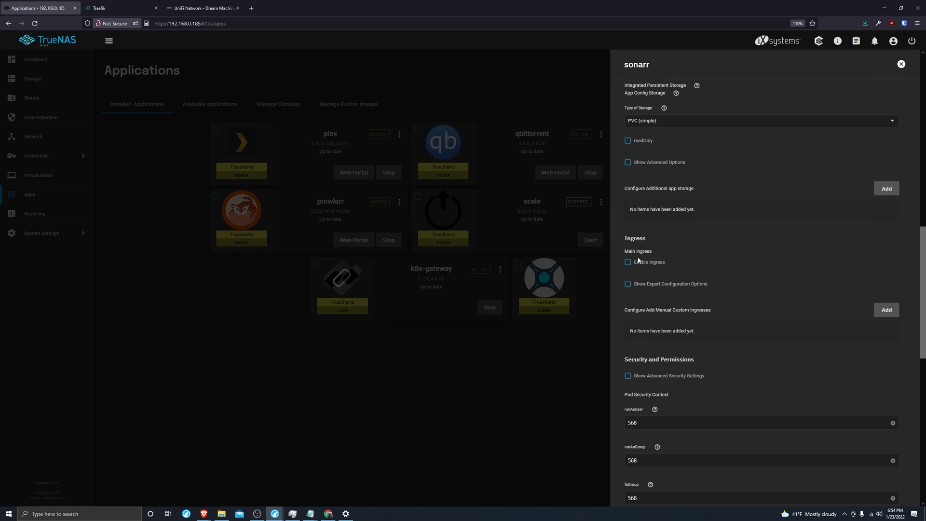
Enable ingress with host sonarr.myfakesite.net and add a path entry
left_click(649, 263)
left_click(886, 288)
scroll(695, 306, "down", 2)
left_click(657, 256)
type("sonarr.")
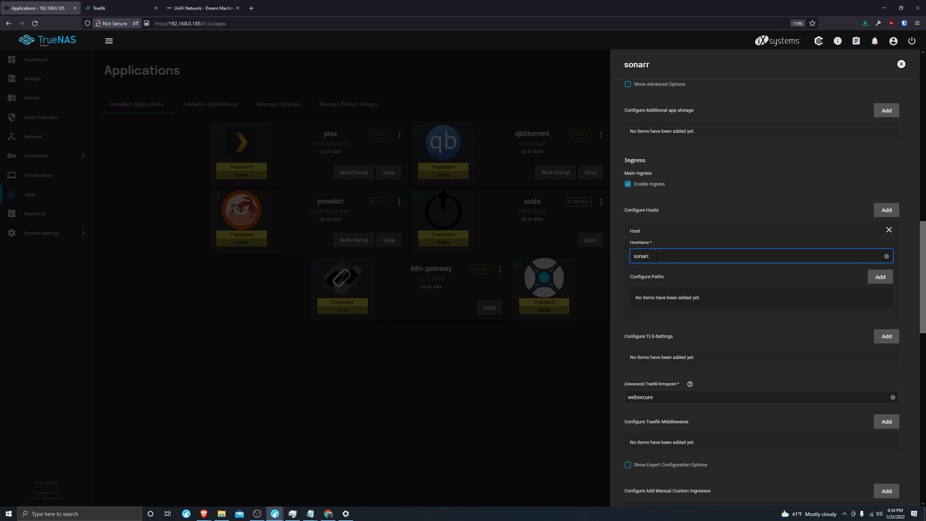
type("myfakesite.net")
triple_click(656, 256)
key("ctrl+c")
left_click(879, 278)
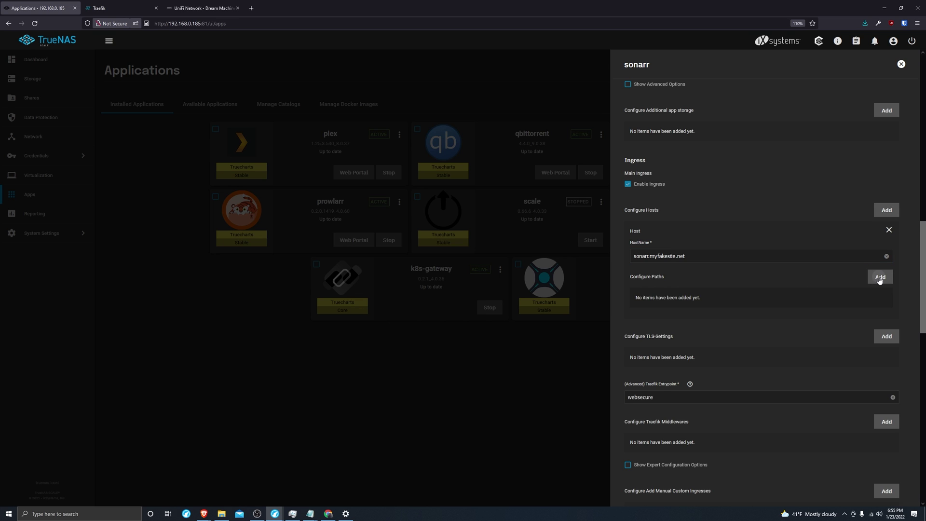
Add TLS for host sonarr.myfakesite.net using the 'cert' certificate
scroll(719, 284, "down", 3)
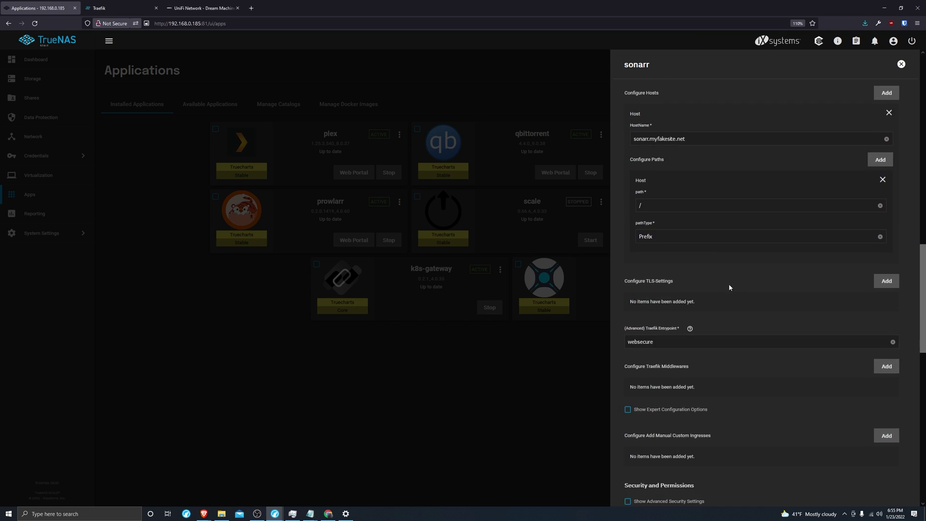
left_click(890, 284)
left_click(887, 314)
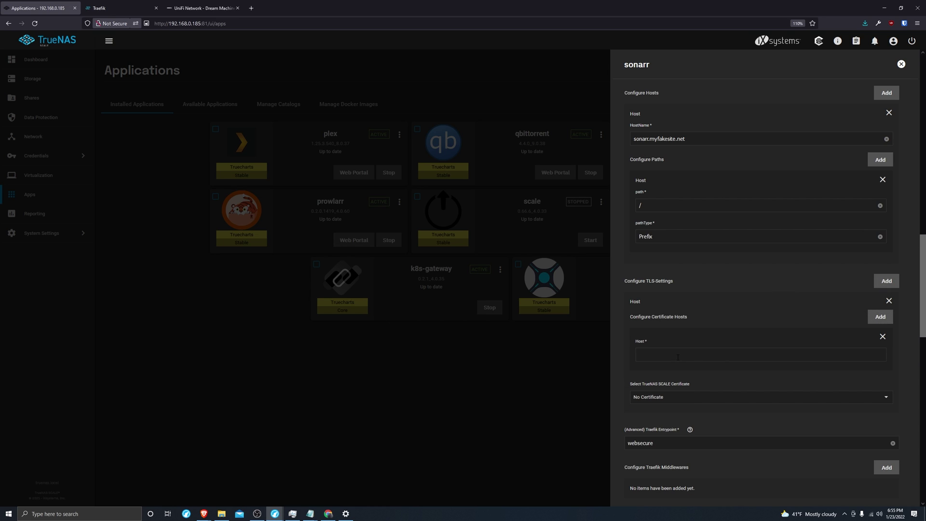
left_click(699, 356)
key("ctrl+v")
left_click(697, 399)
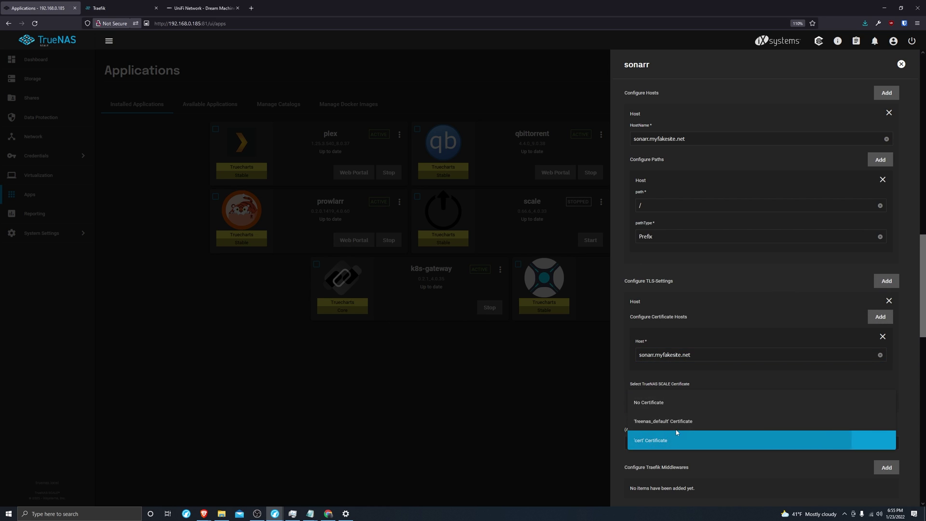
left_click(681, 437)
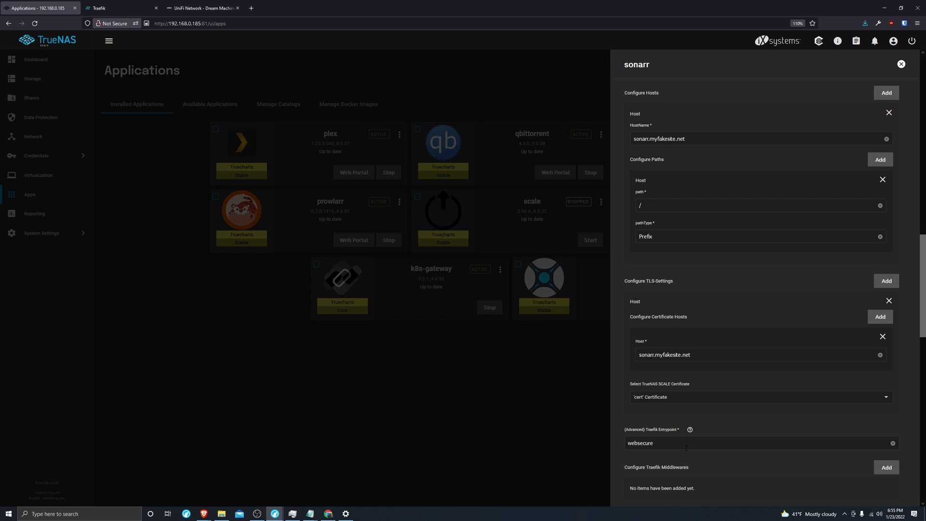
Add a Traefik middleware named auth to sonarr's ingress
scroll(697, 418, "down", 3)
left_click(886, 350)
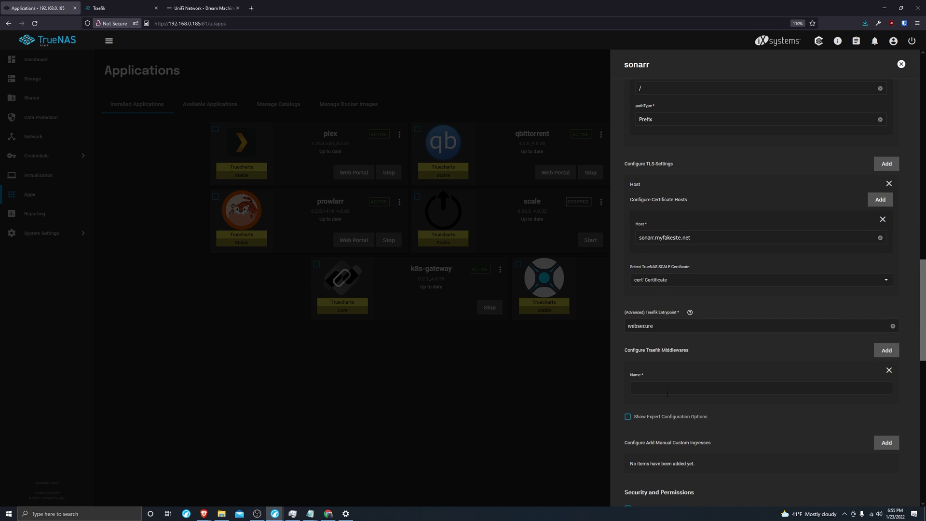
left_click(666, 389)
type("auth")
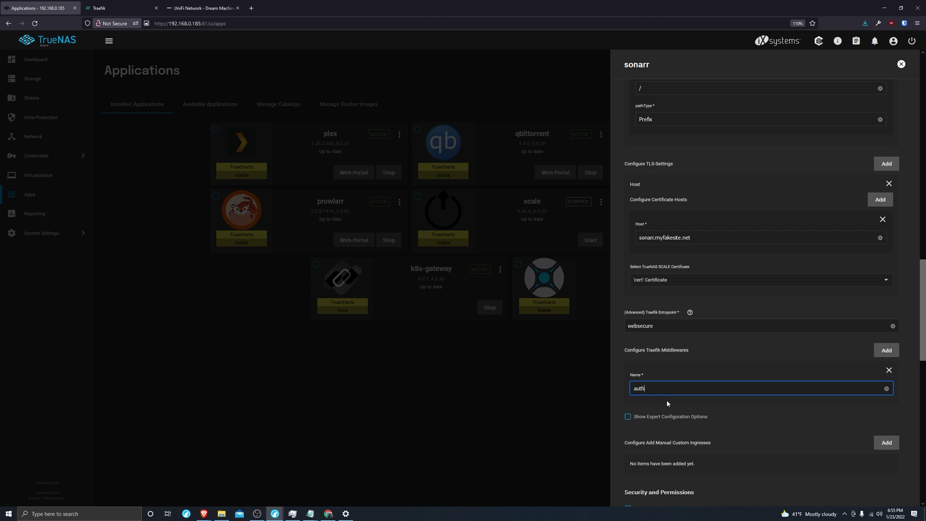
scroll(727, 421, "down", 15)
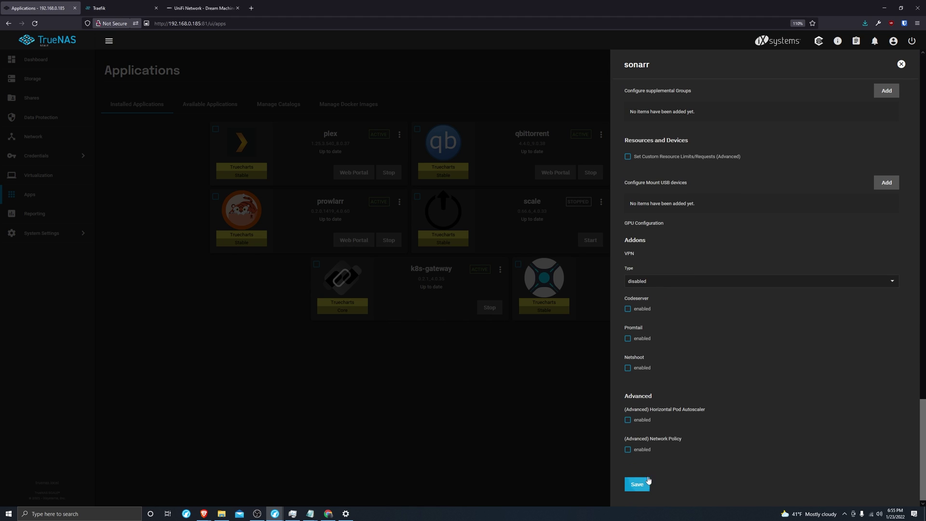
Save sonarr's ingress changes and view the k8s-gateway pod logs
left_click(659, 476)
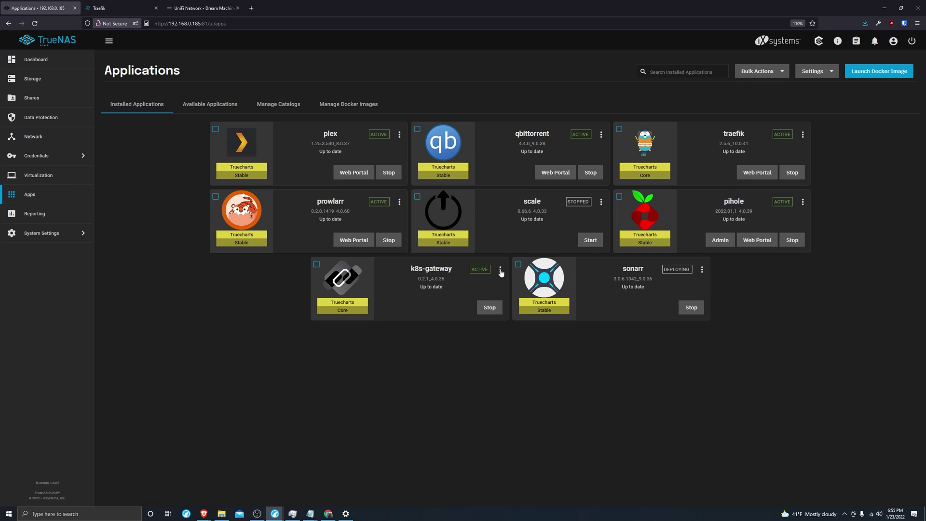
left_click(500, 269)
left_click(526, 343)
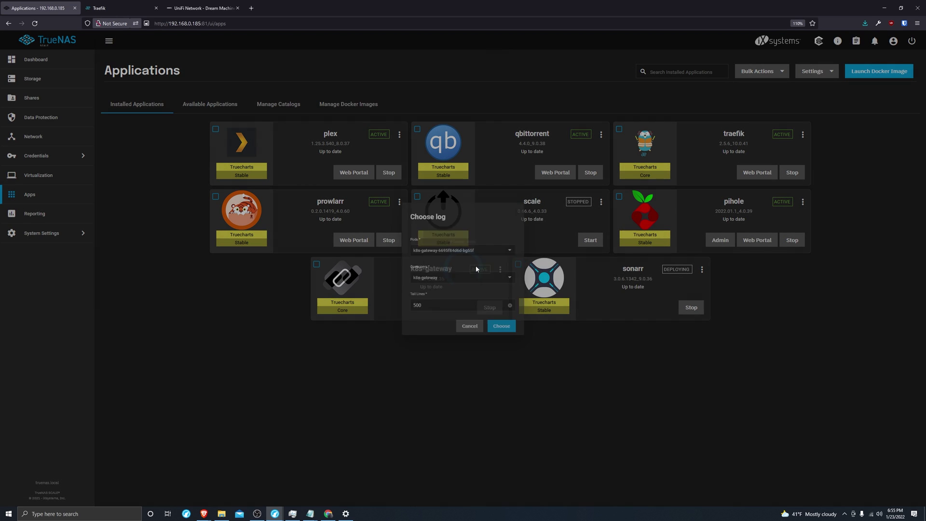
left_click(513, 333)
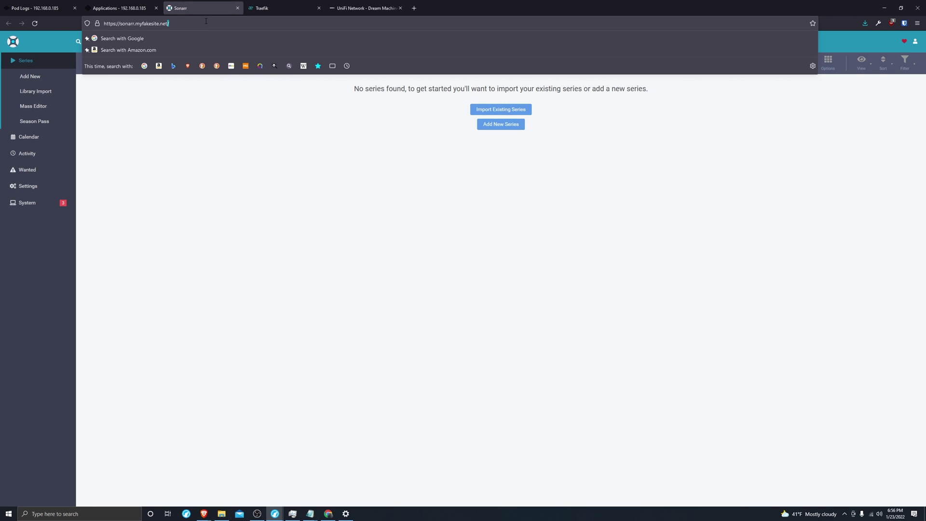
left_click(181, 123)
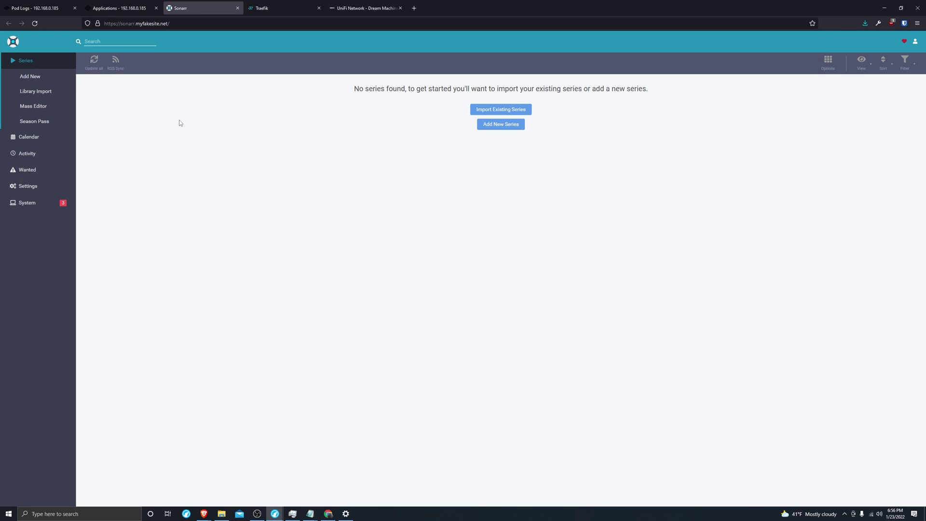
left_click(41, 7)
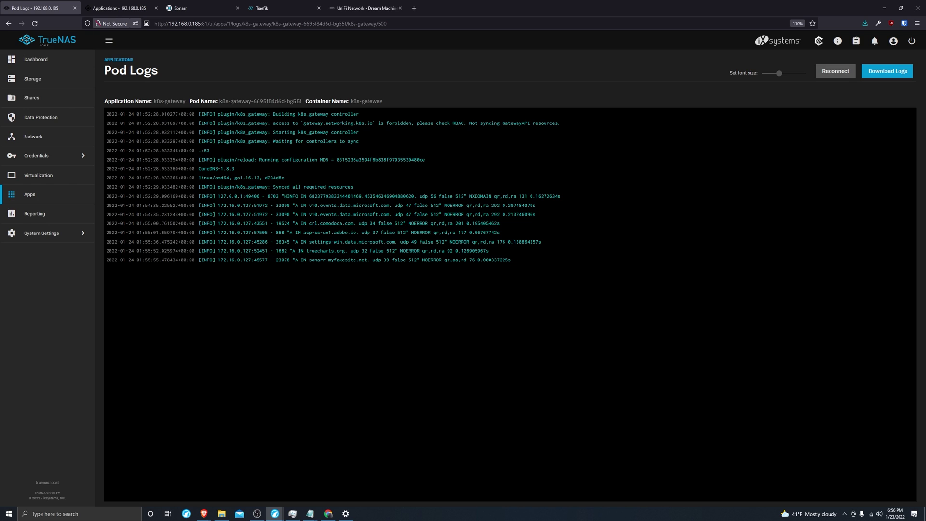
left_click_drag(309, 260, 526, 264)
Run nslookup sonarr.myfakesite.net in Command Prompt and highlight the 192.168.0.185 result
left_click(91, 514)
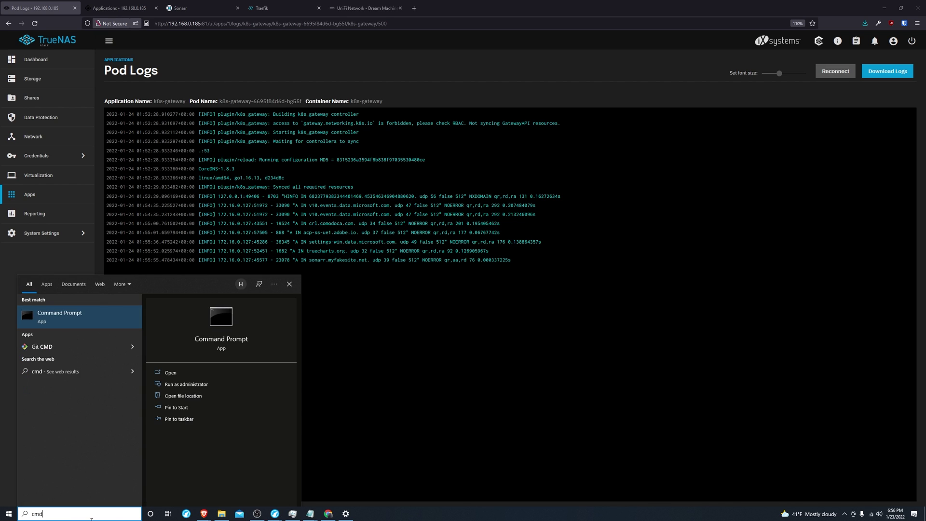
key("Return")
left_click(174, 121)
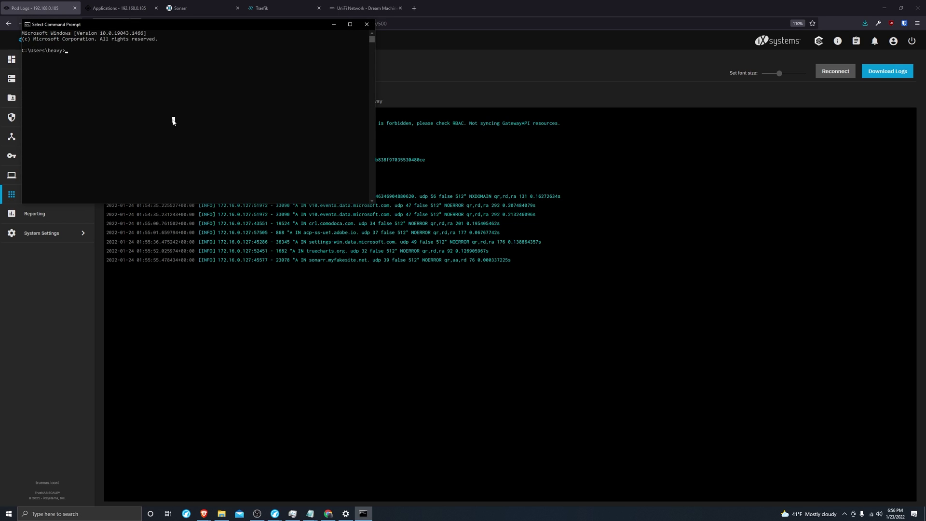
type("nslookup sonarr.myfakesite.net")
key("Return")
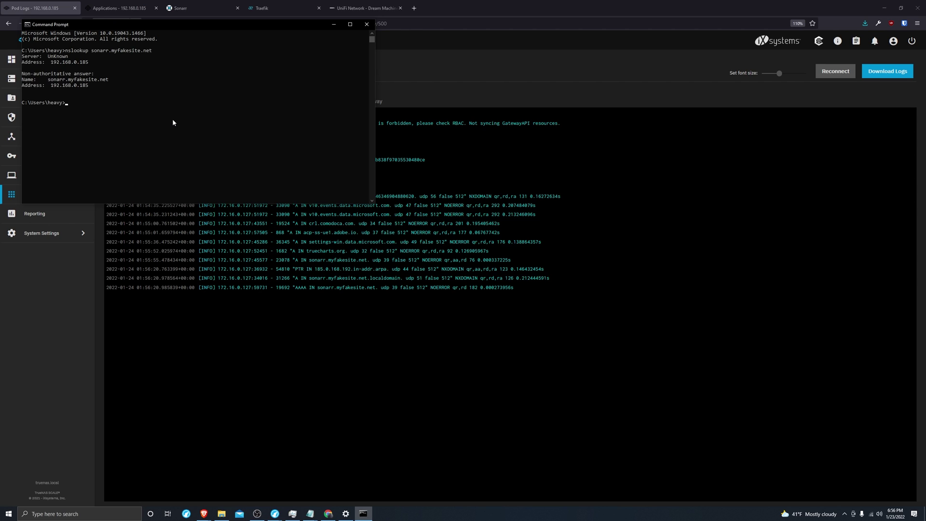
left_click_drag(91, 61, 51, 62)
Go to the Cloudflare dashboard and open the DNS records for myfakesite.net
left_click(379, 43)
left_click(143, 3)
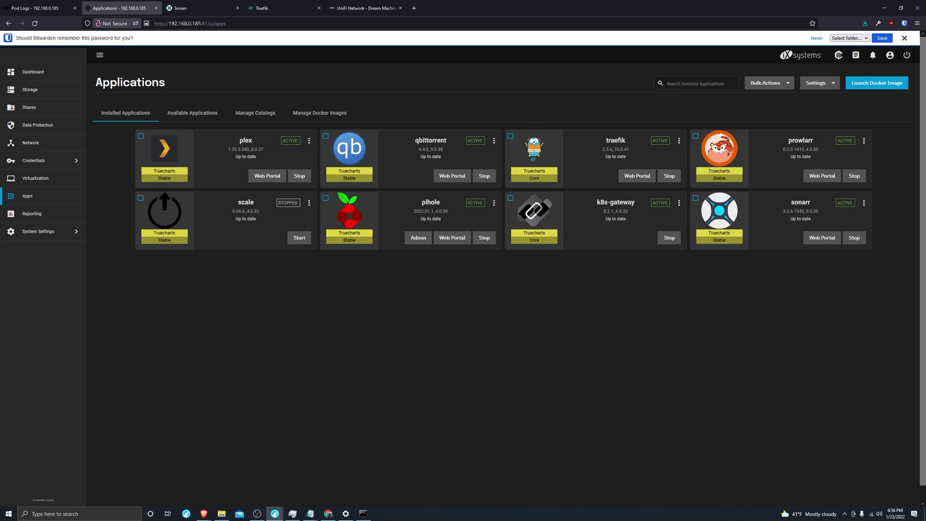
left_click(193, 24)
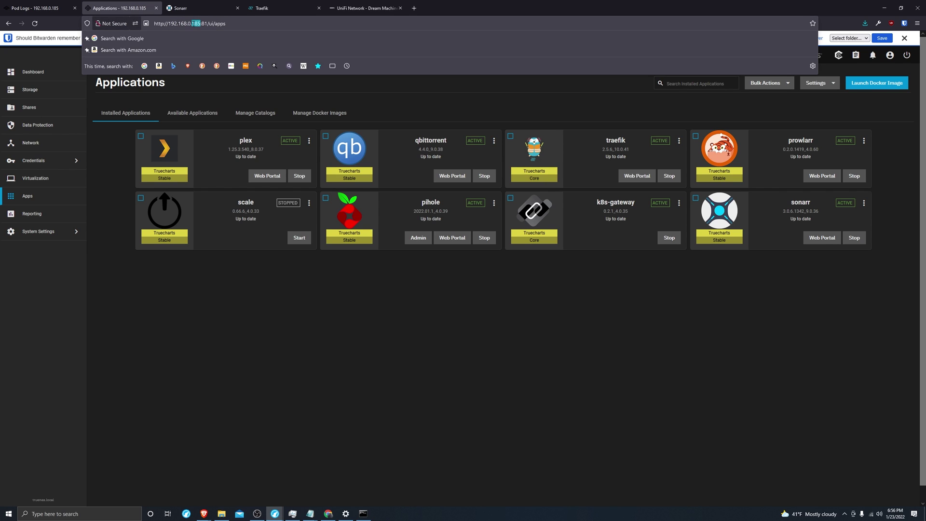
left_click(397, 97)
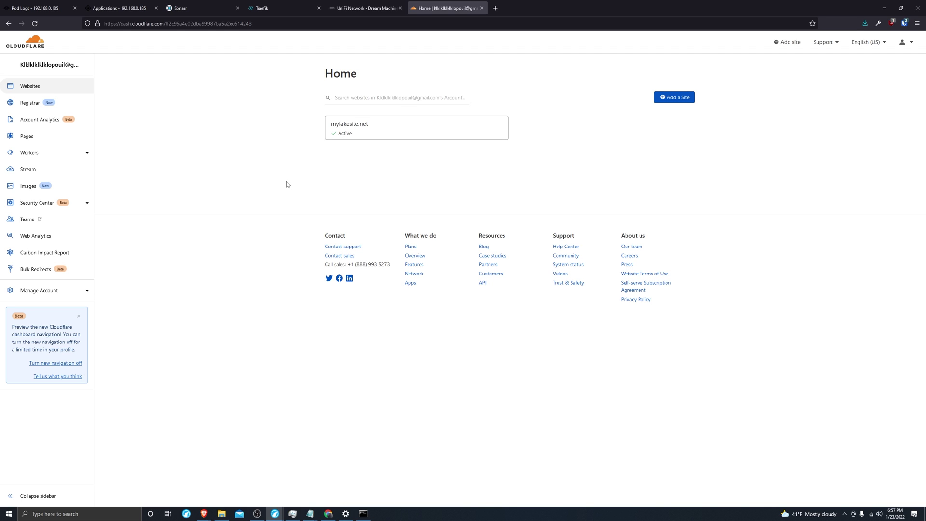
left_click(350, 127)
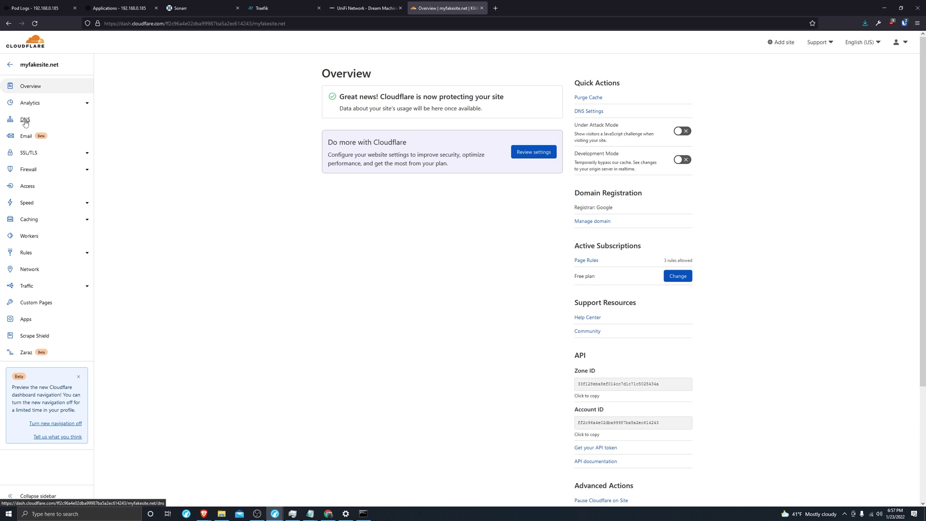
left_click(21, 122)
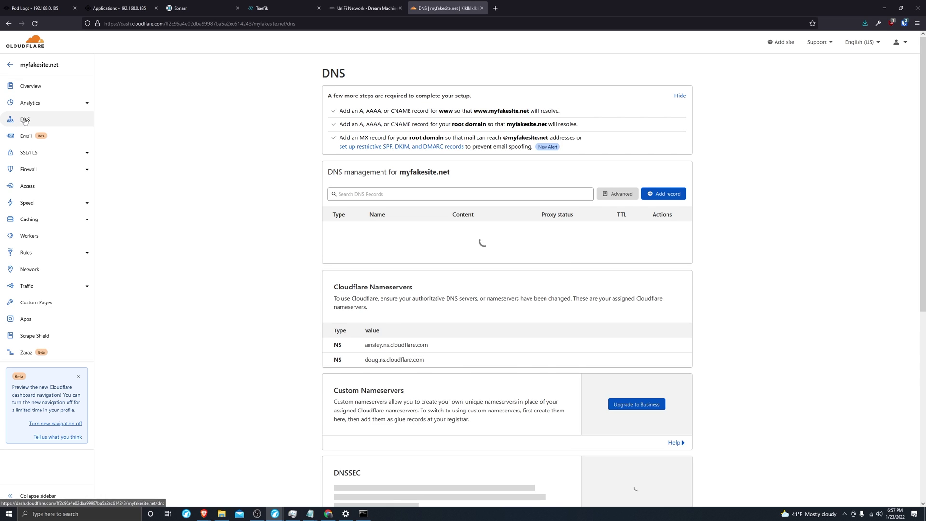
Start a new A record named myfakesite.net, ready for its IPv4 address
left_click(647, 194)
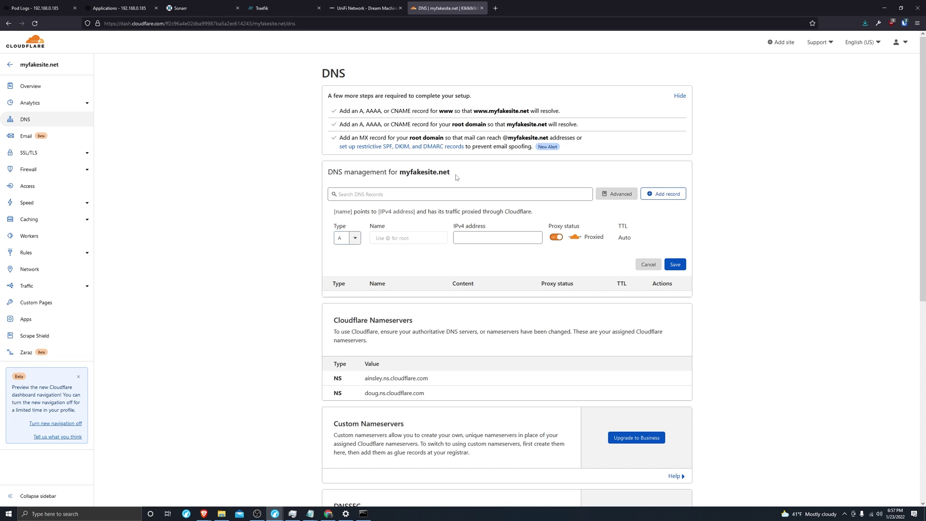
left_click_drag(456, 173, 401, 176)
key("ctrl+c")
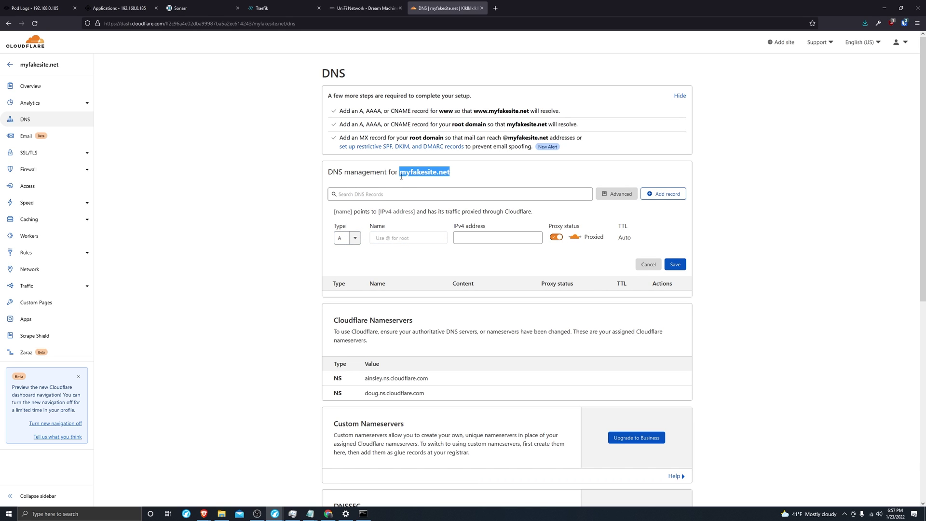
left_click(401, 234)
key("ctrl+v")
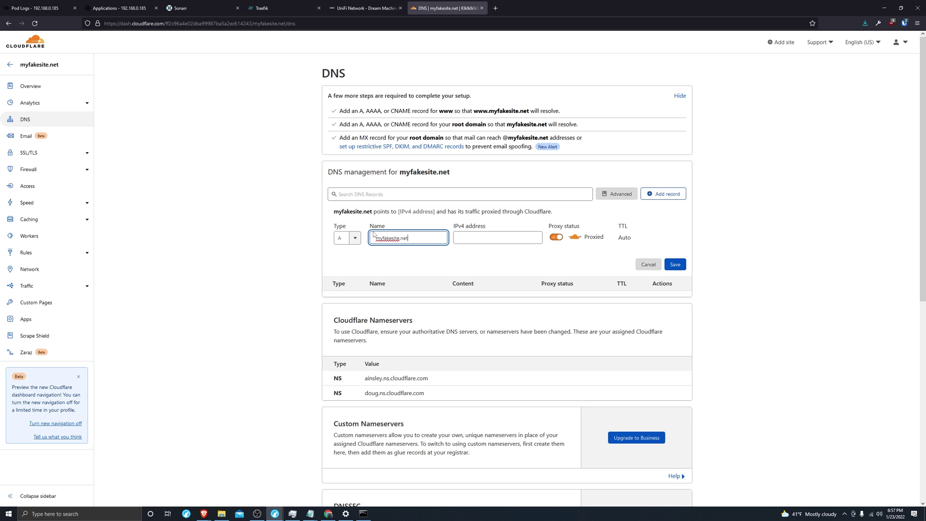
scroll(417, 273, "up", 4)
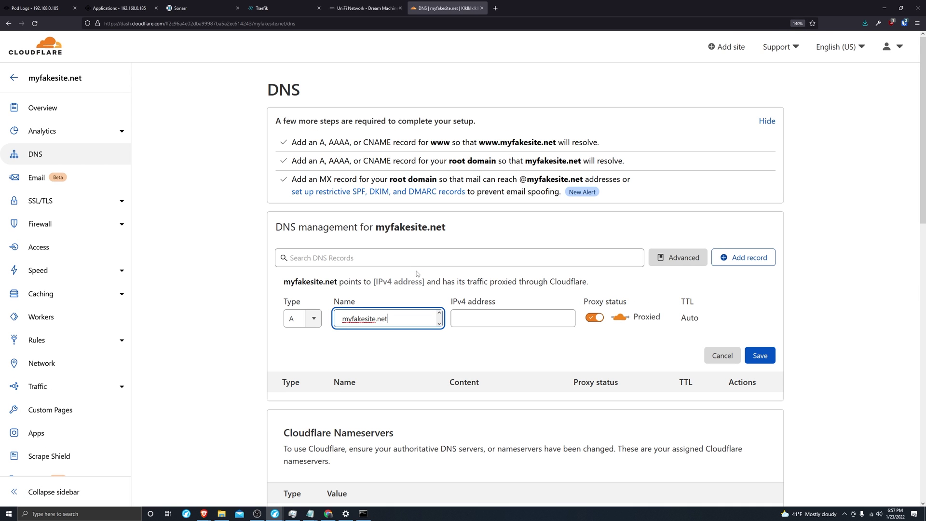
scroll(417, 273, "down", 2)
left_click(507, 207)
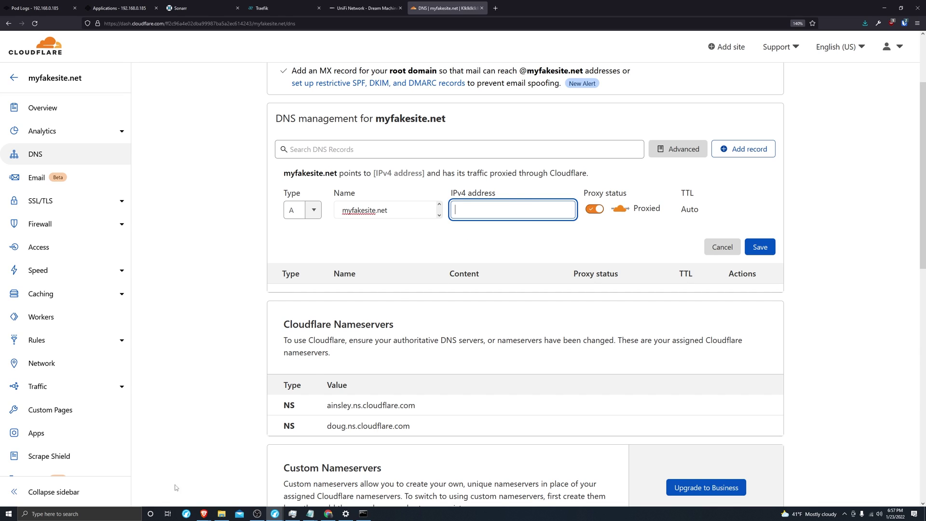
Check the public IP with curl ifconfig.io in Command Prompt, then close it
left_click(364, 513)
left_click(161, 143)
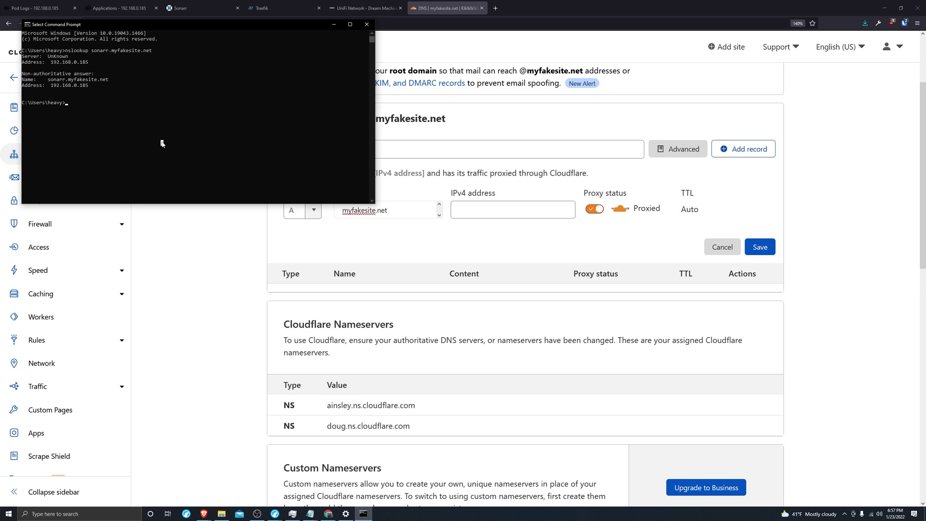
type("cur")
type("l ifconfi")
type("ig.")
left_click(366, 27)
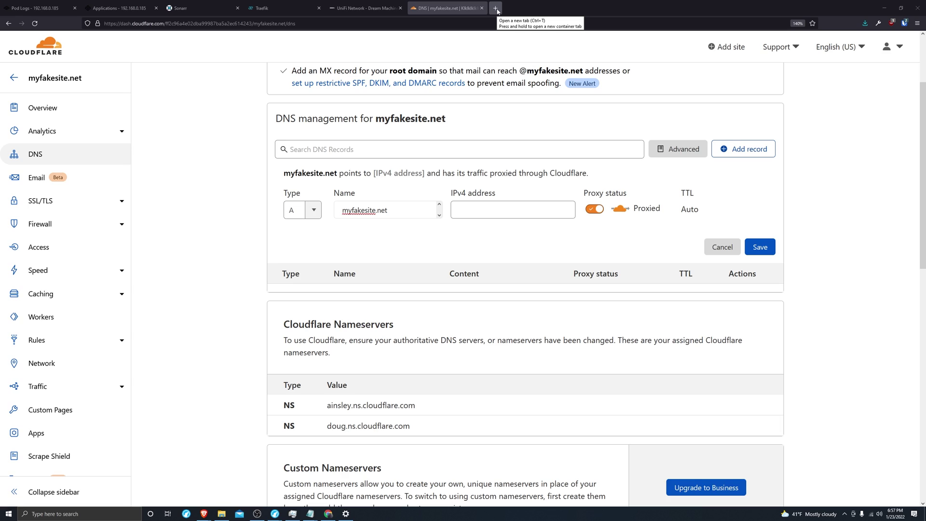
Enter 69.69.69.69 as the IPv4 address and save the A record
left_click(497, 211)
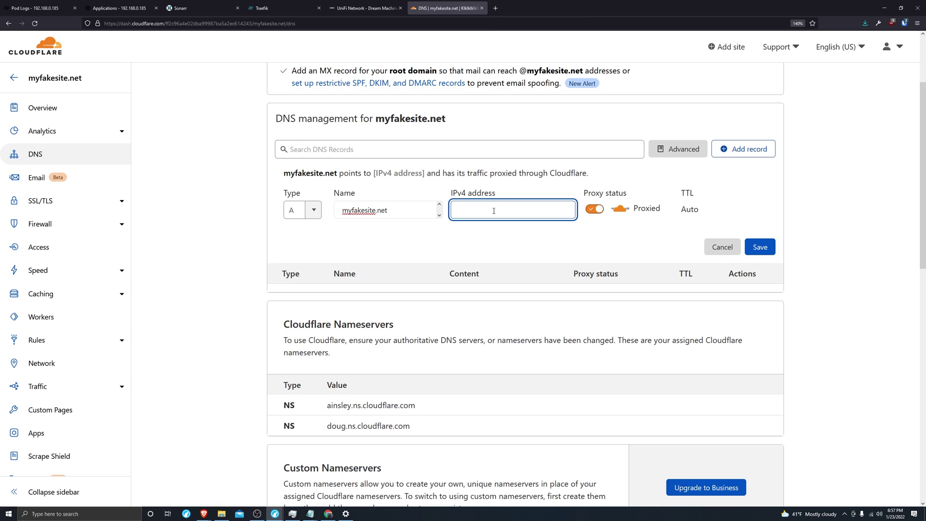
type("69")
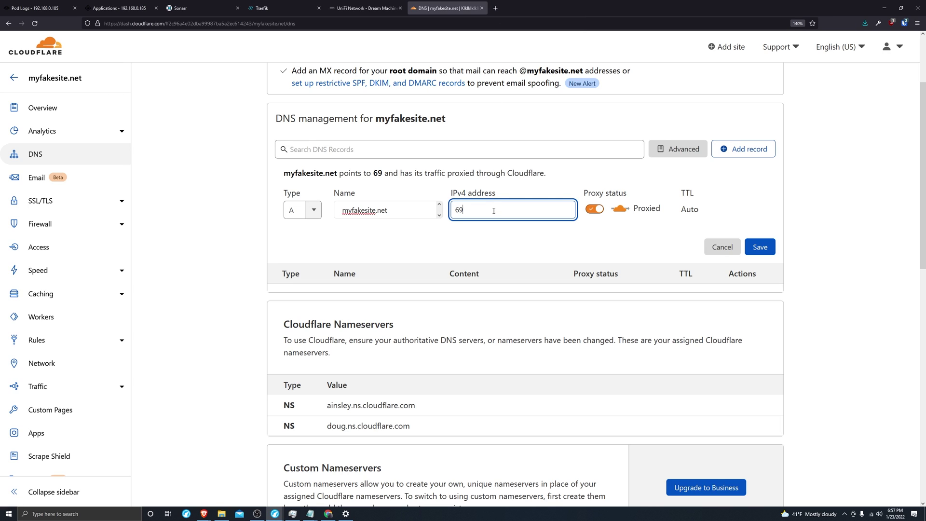
type(".69.69.69")
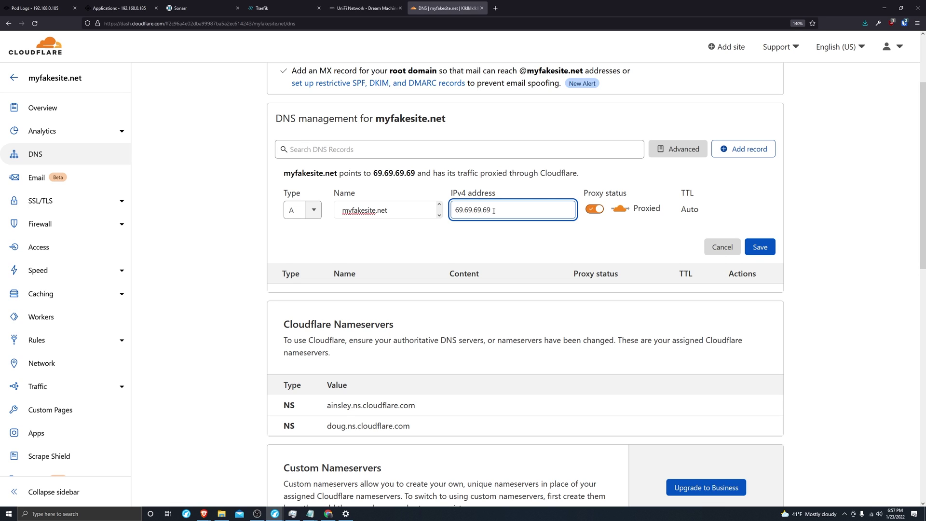
left_click(759, 247)
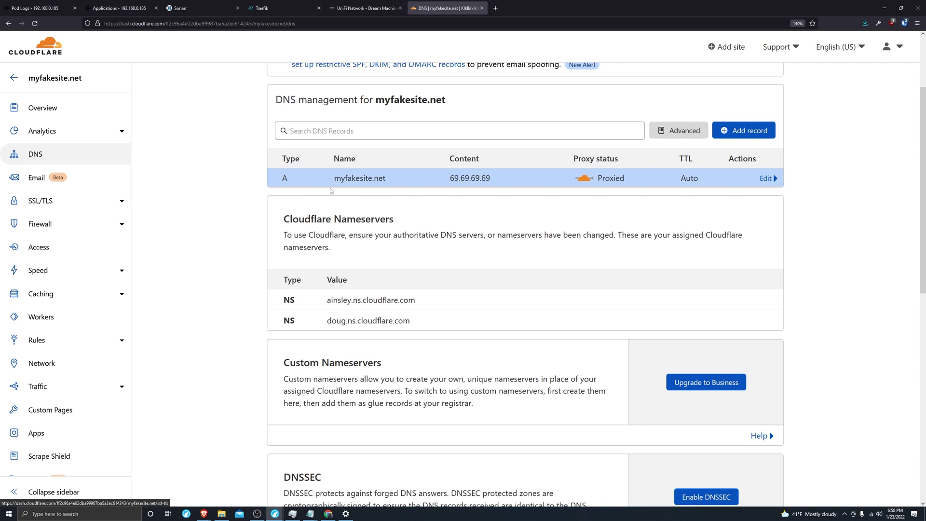
Start a new CNAME record in Cloudflare DNS
left_click(722, 129)
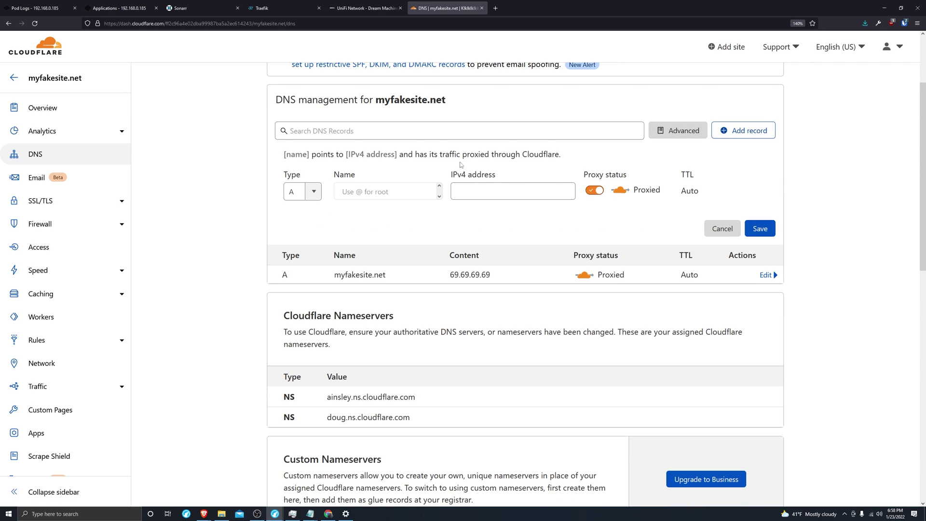
left_click(313, 192)
left_click(301, 287)
left_click(386, 195)
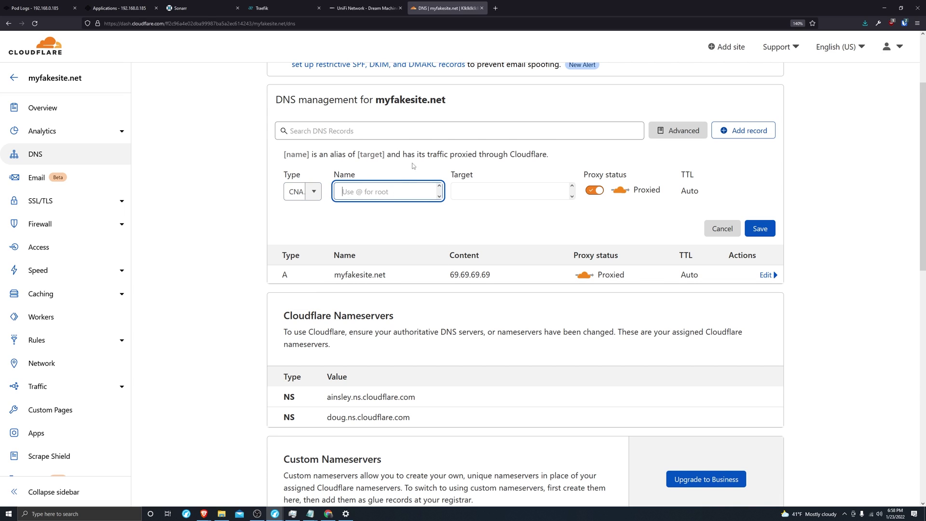
Set the CNAME name to sonarr and its target to myfakesite.net
triple_click(405, 100)
left_click_drag(447, 100, 376, 100)
key("ctrl+c")
left_click(355, 196)
key("ctrl+v")
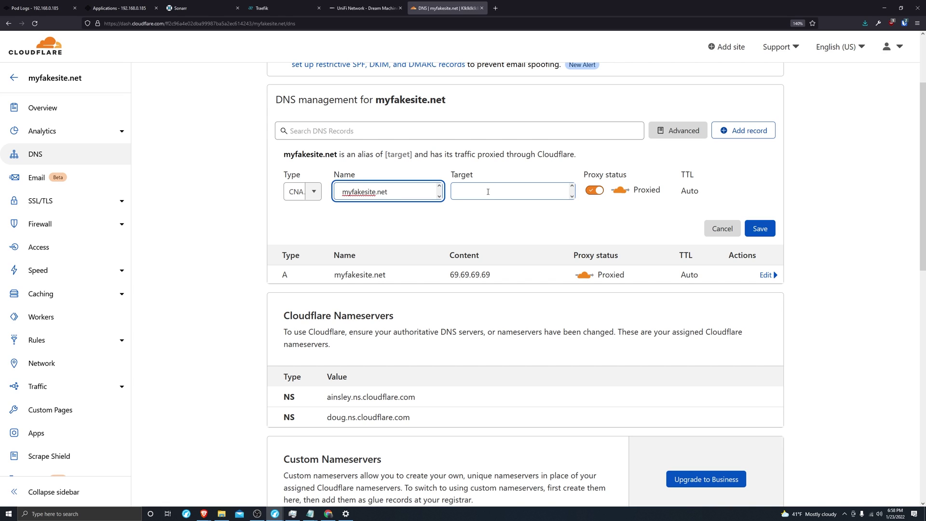
triple_click(409, 191)
key("ctrl+c")
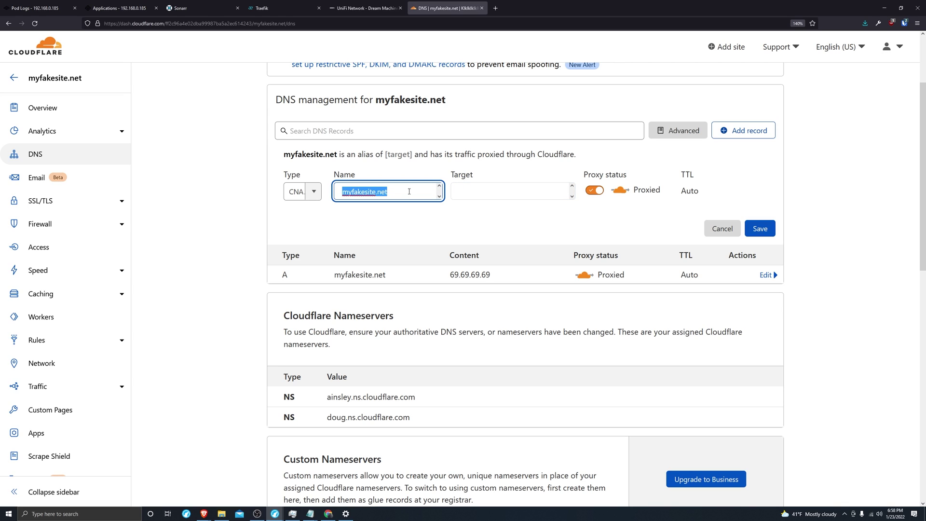
type("sonarr")
left_click(468, 192)
key("ctrl+v")
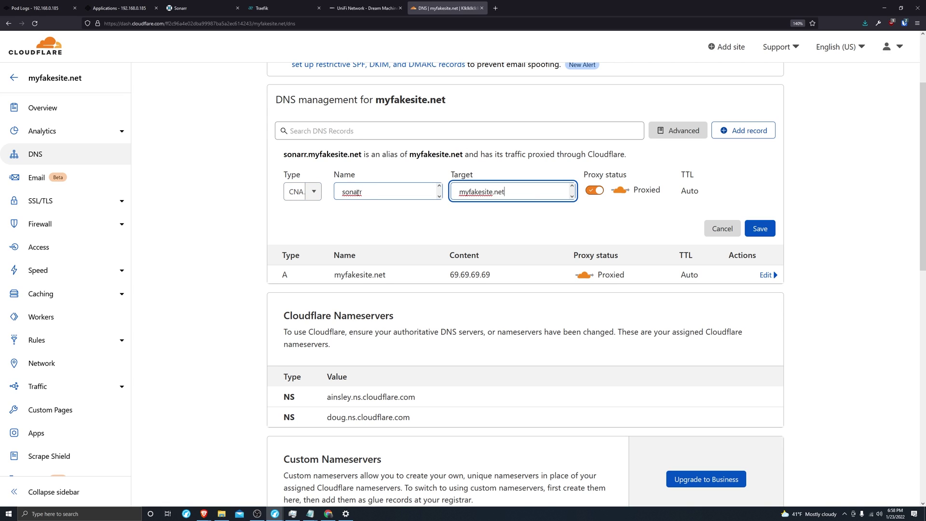
left_click_drag(283, 155, 363, 154)
Check sonarr's ingress hostname sonarr.myfakesite.net in its TrueNAS edit form
left_click(39, 8)
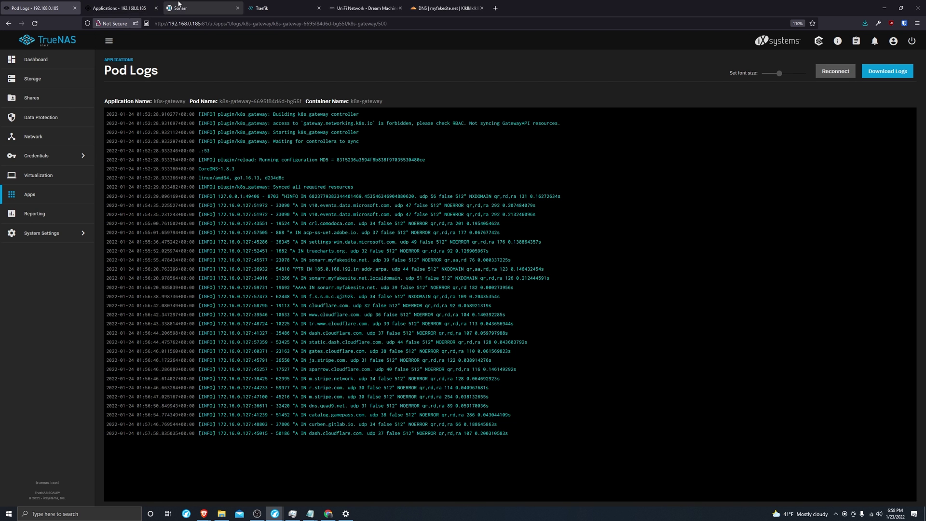
left_click(119, 7)
left_click(864, 203)
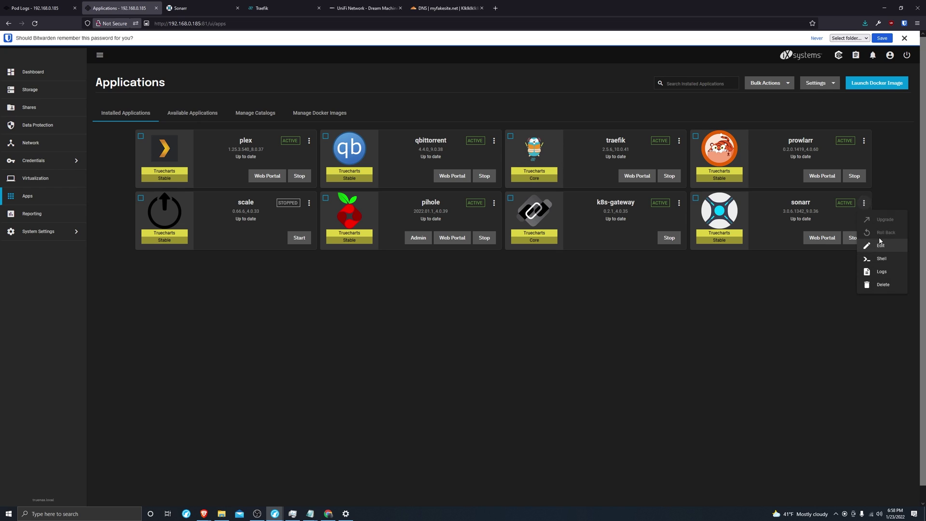
left_click(889, 250)
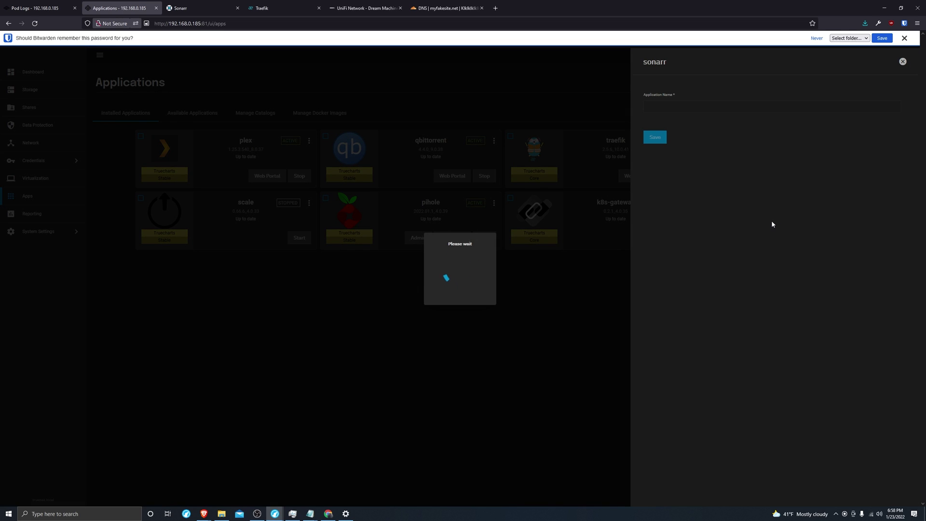
scroll(748, 255, "down", 4)
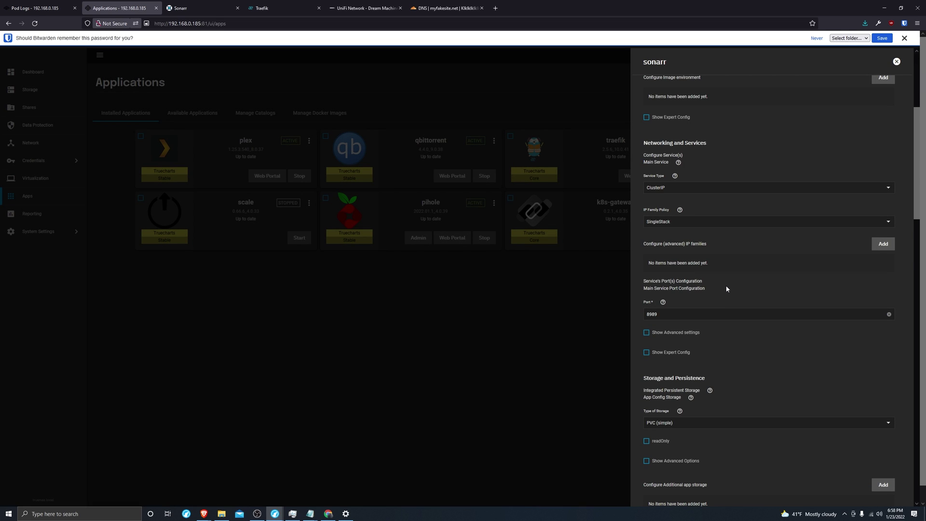
scroll(727, 288, "down", 5)
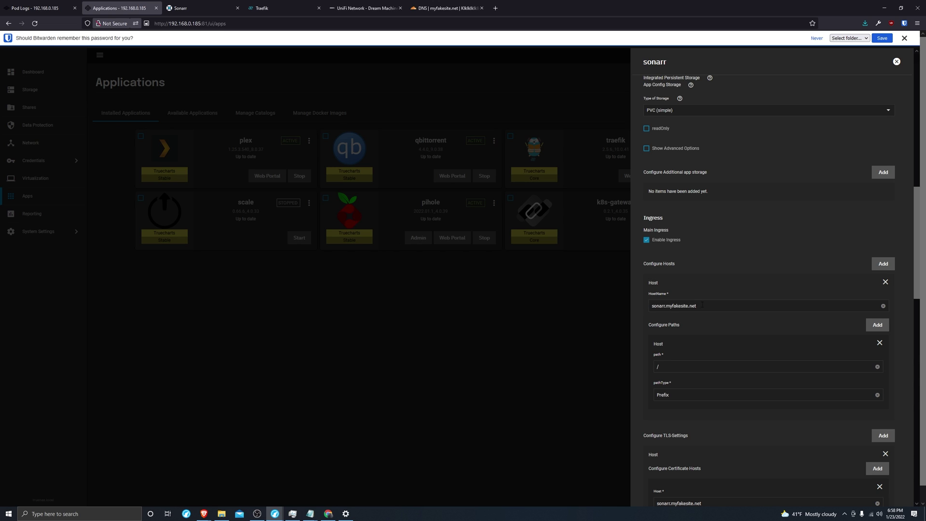
Save the Cloudflare CNAME record sonarr pointing to myfakesite.net
left_click(445, 8)
double_click(370, 189)
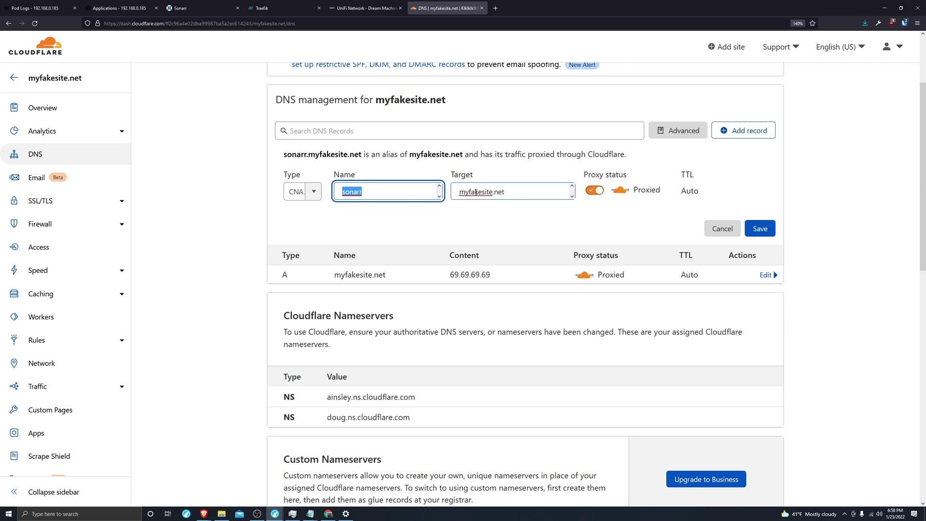
left_click(517, 194)
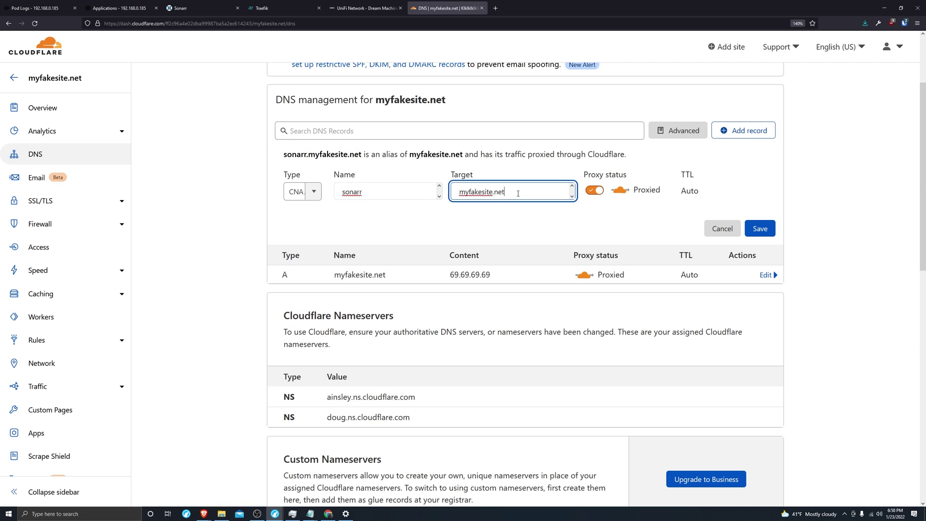
left_click(761, 228)
Start another CNAME record with target myfakesite.net
left_click(744, 130)
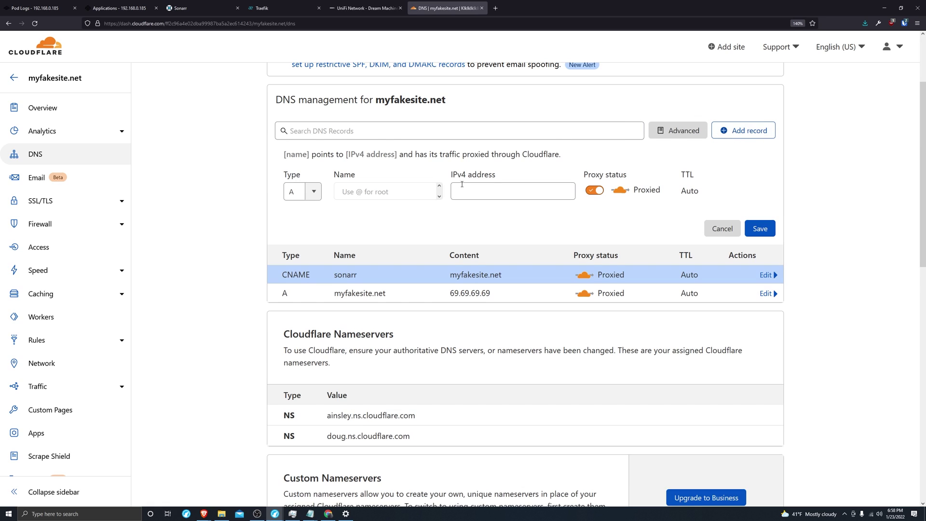
left_click(313, 193)
left_click(295, 288)
left_click(393, 192)
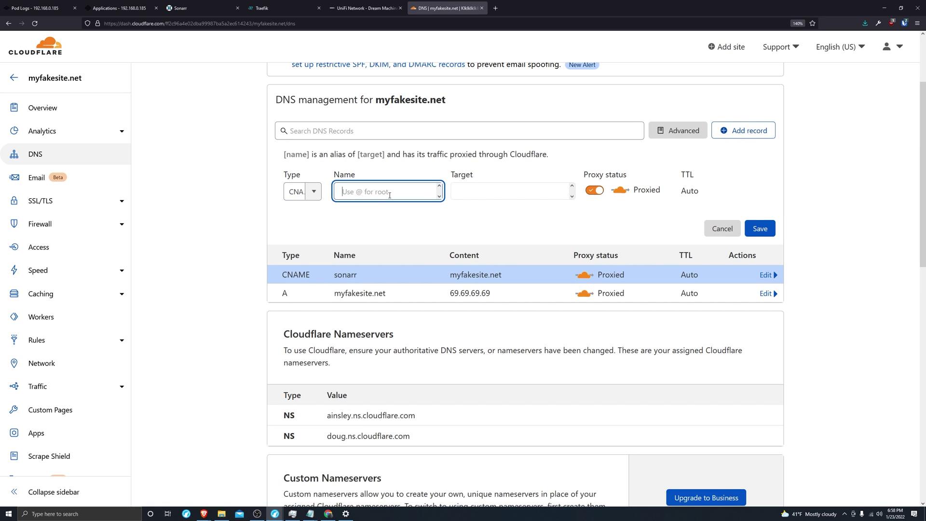
key("Tab")
key("ctrl+v")
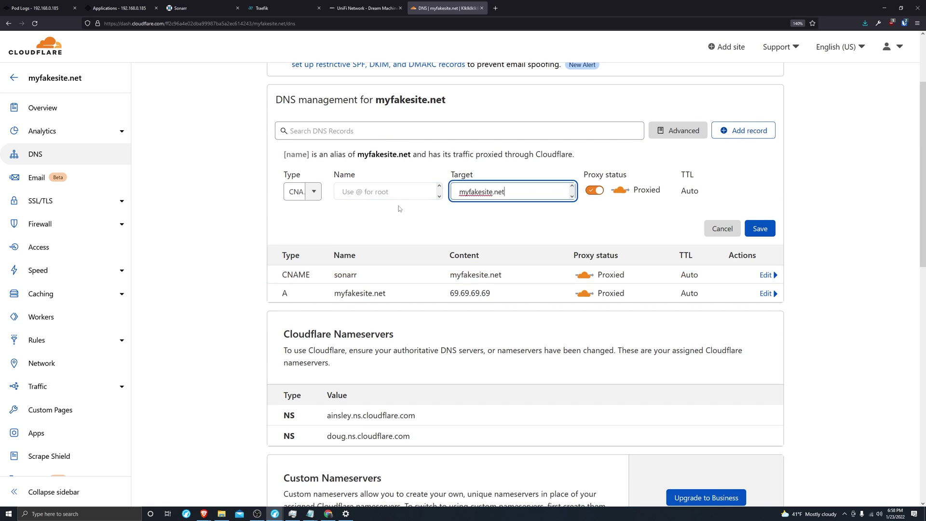
left_click(363, 192)
key("ctrl+Tab")
key("ctrl+Tab")
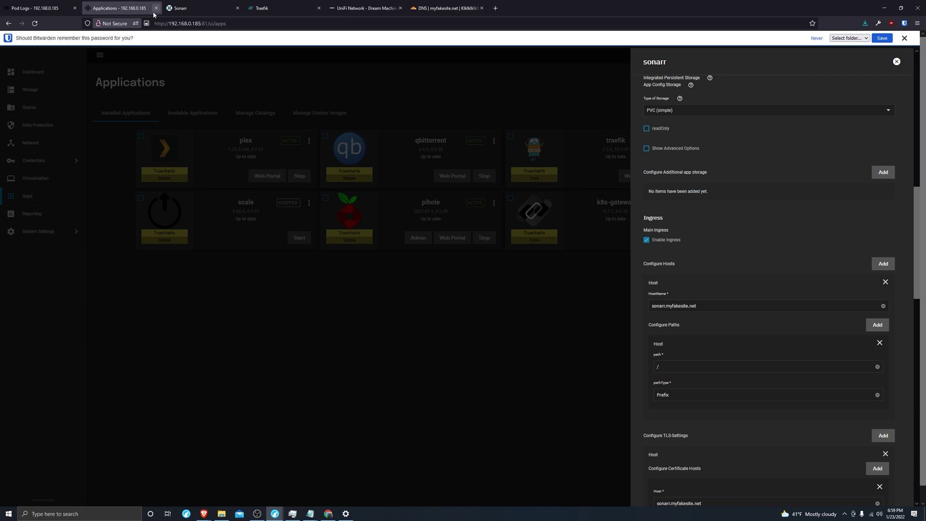
Save a CNAME record named prowlarr pointing to myfakesite.net
left_click(508, 285)
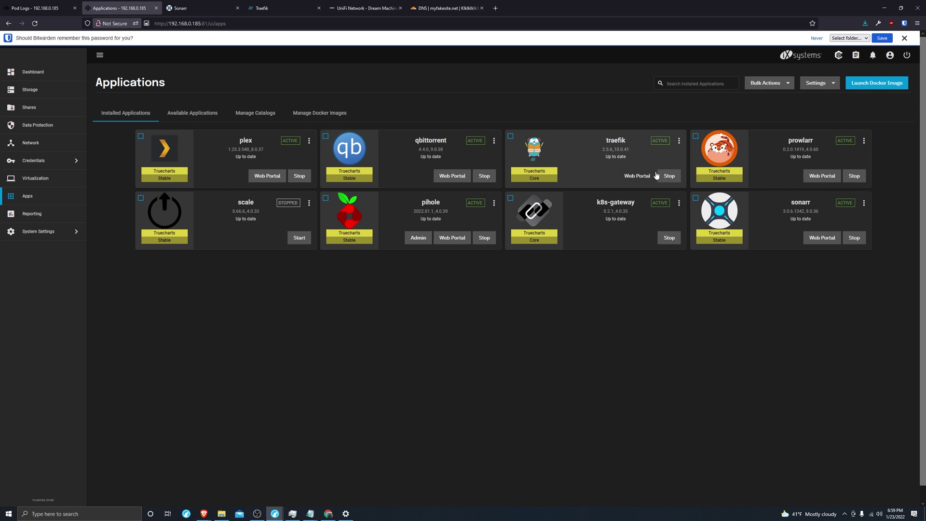
left_click(204, 6)
left_click(446, 8)
type("prowlarr.")
key("BackSpace")
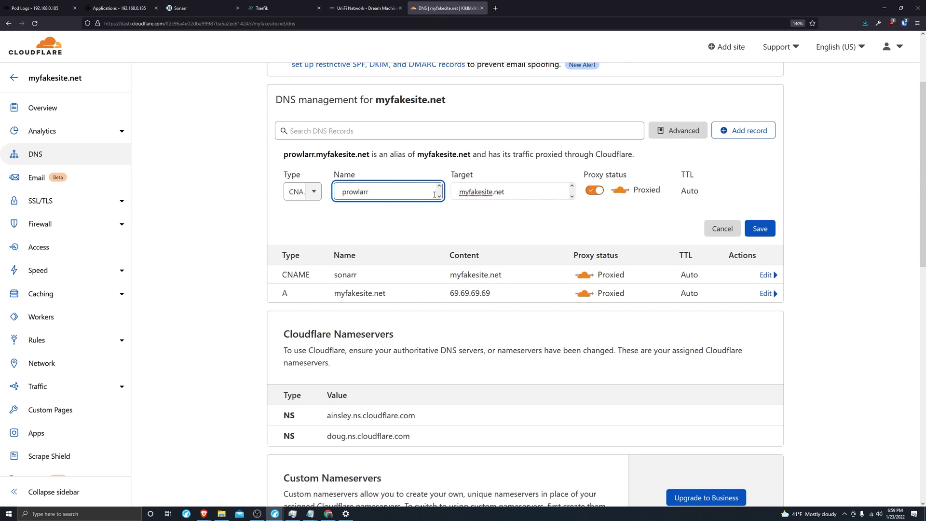
left_click(761, 228)
Add and save a CNAME record named scale targeting myfakesite.net
left_click(743, 130)
left_click(300, 191)
left_click(301, 288)
left_click(513, 191)
type("myfakesite.net")
left_click(386, 192)
left_click(120, 8)
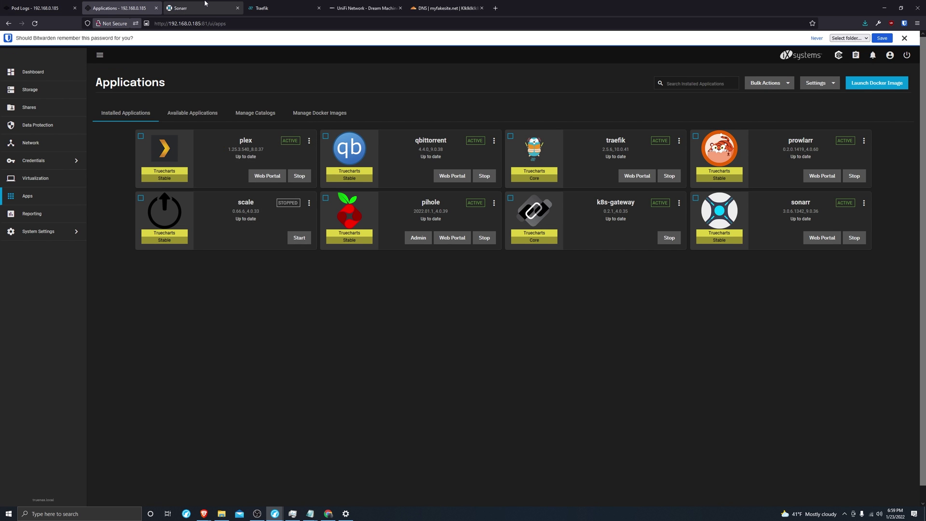
key("ctrl+shift+Tab")
key("ctrl+shift+Tab")
type("scale")
key("Return")
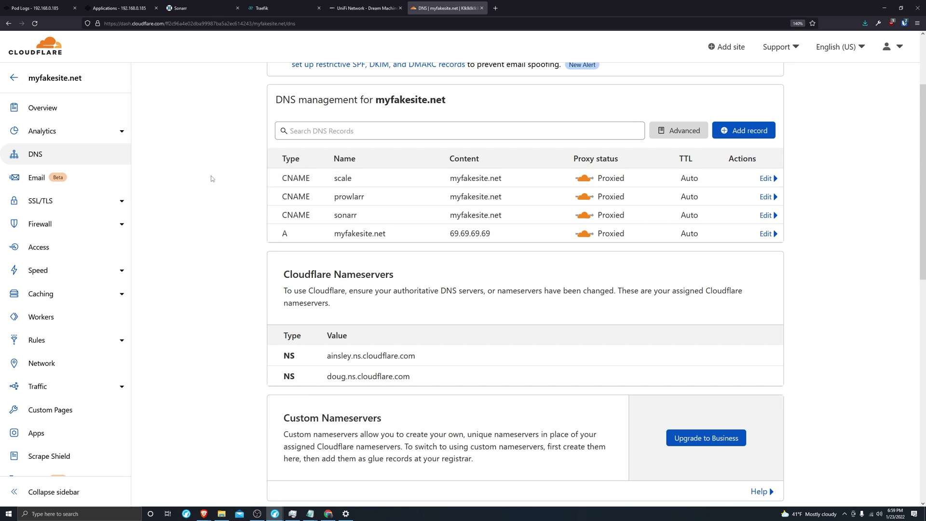
Confirm Cloudflare's SSL/TLS encryption mode is set to Full
left_click(67, 206)
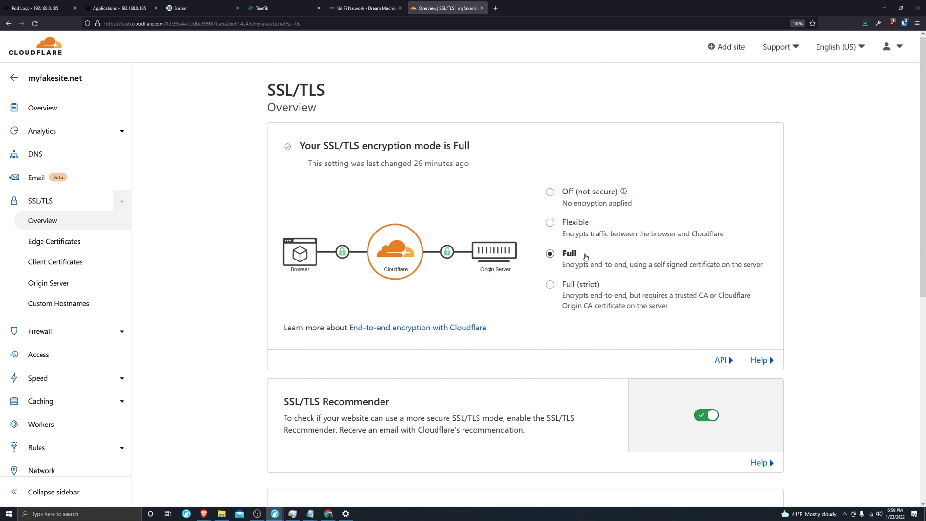
scroll(555, 255, "down", 2)
scroll(564, 261, "up", 2)
scroll(567, 254, "down", 2)
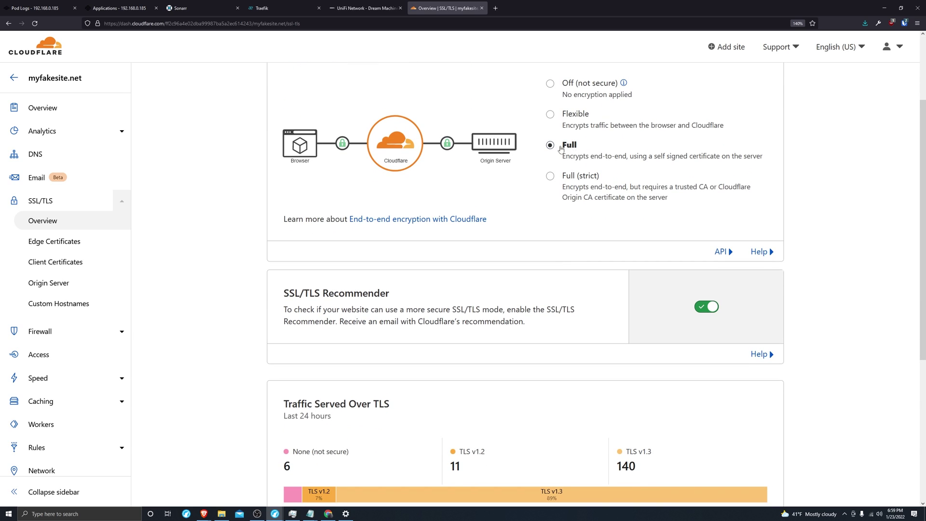
scroll(590, 313, "down", 1)
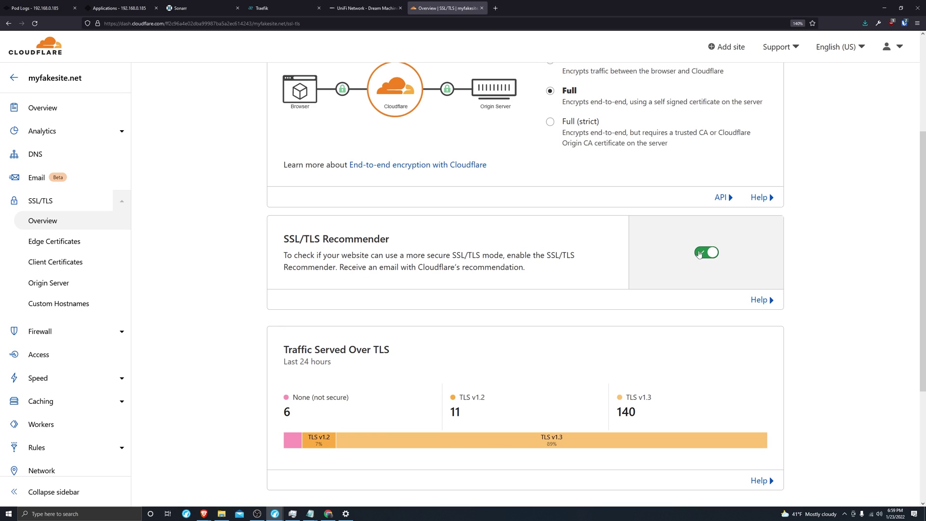
Verify Always Use HTTPS is on in Edge Certificates and reopen the Traefik 443 rule
left_click(66, 245)
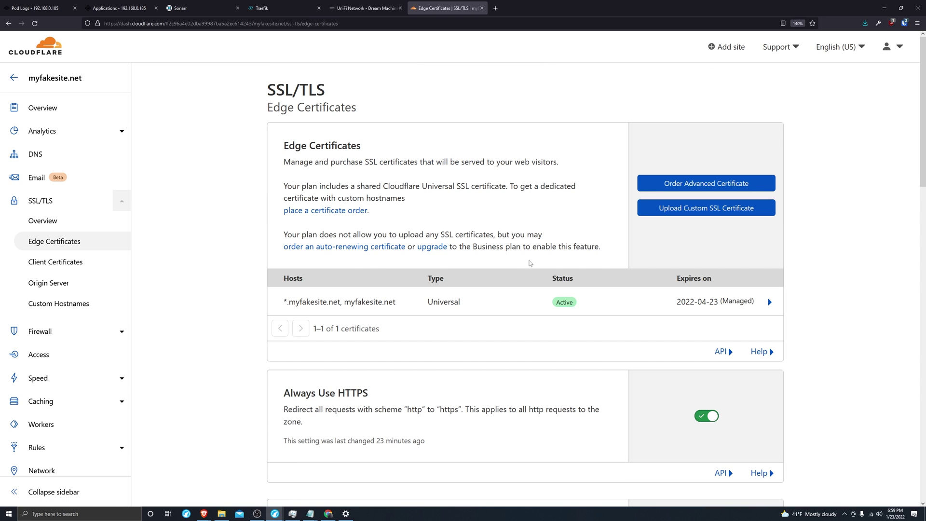
scroll(532, 263, "down", 5)
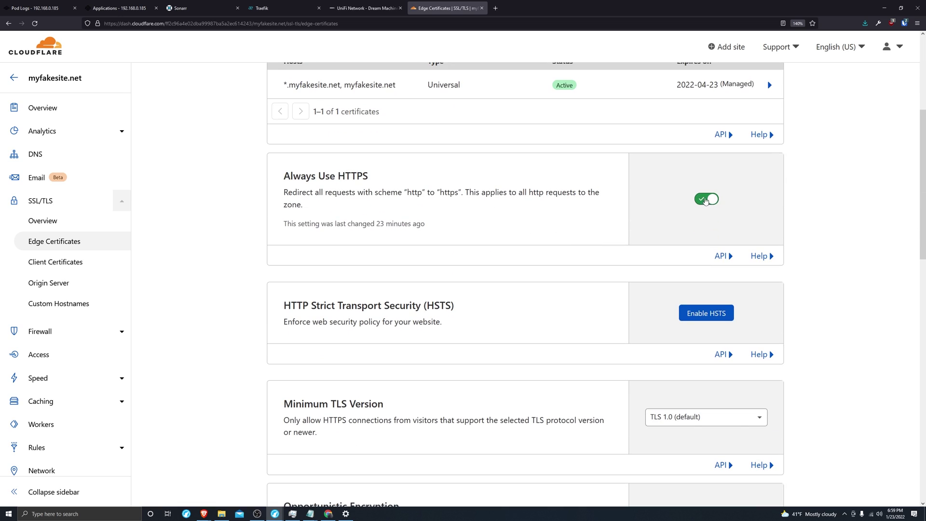
scroll(250, 213, "up", 5)
scroll(251, 213, "up", 1)
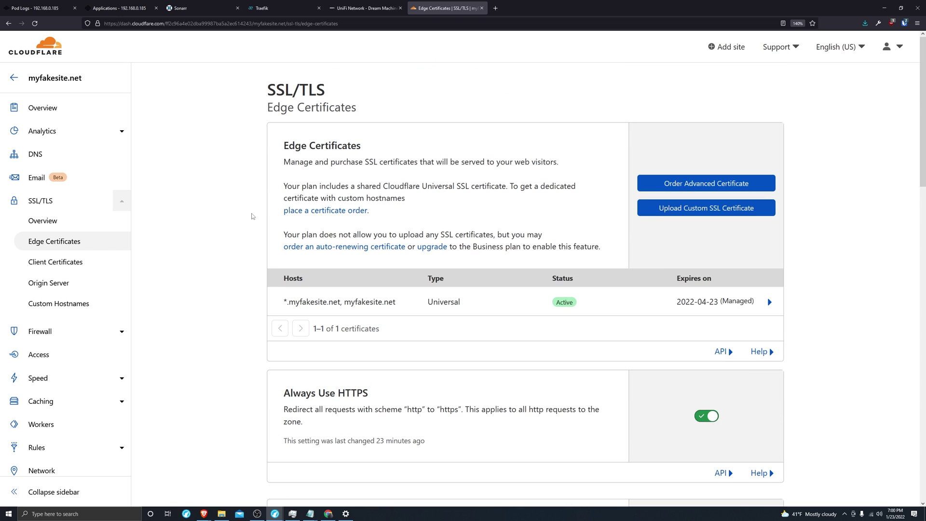
key("ctrl+shift+t")
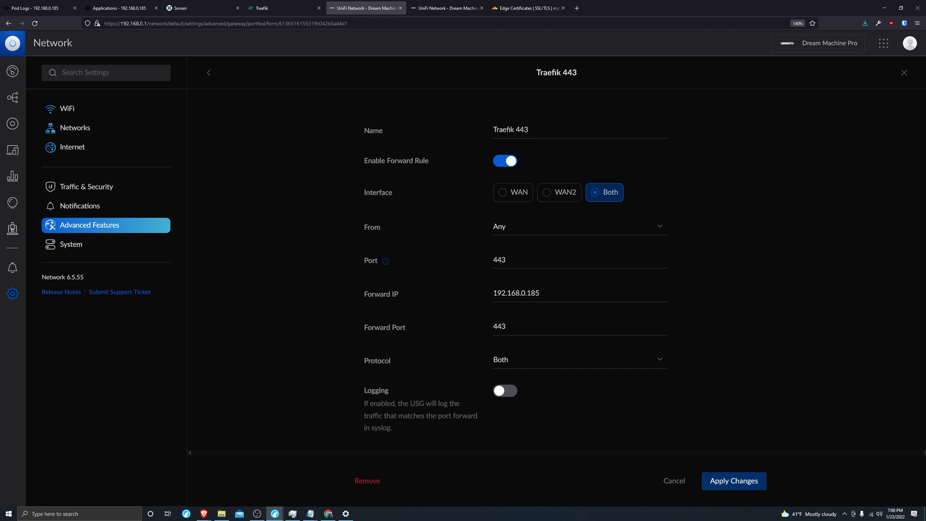
Review the Traefik 443 rule to 192.168.0.185:443, then view the Traefik 80 rule
left_click_drag(146, 24, 121, 23)
left_click(277, 129)
key("ctrl+Tab")
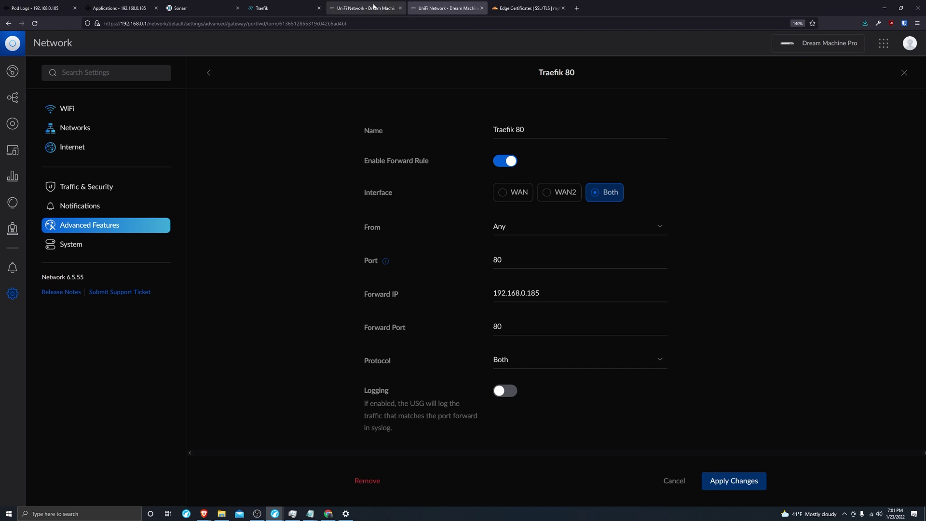
Close the TrueNAS pod logs page and open the traefik app's settings for editing
left_click(380, 8)
key("ctrl+1")
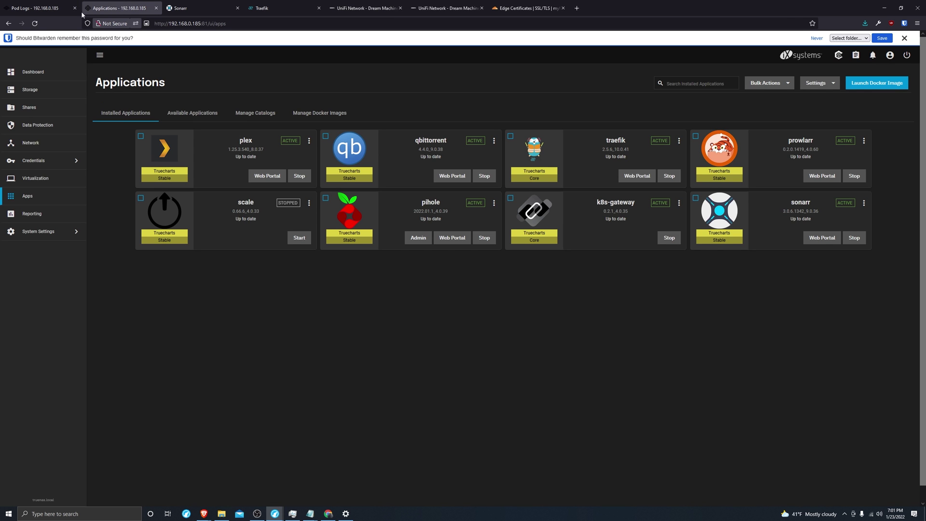
left_click(74, 8)
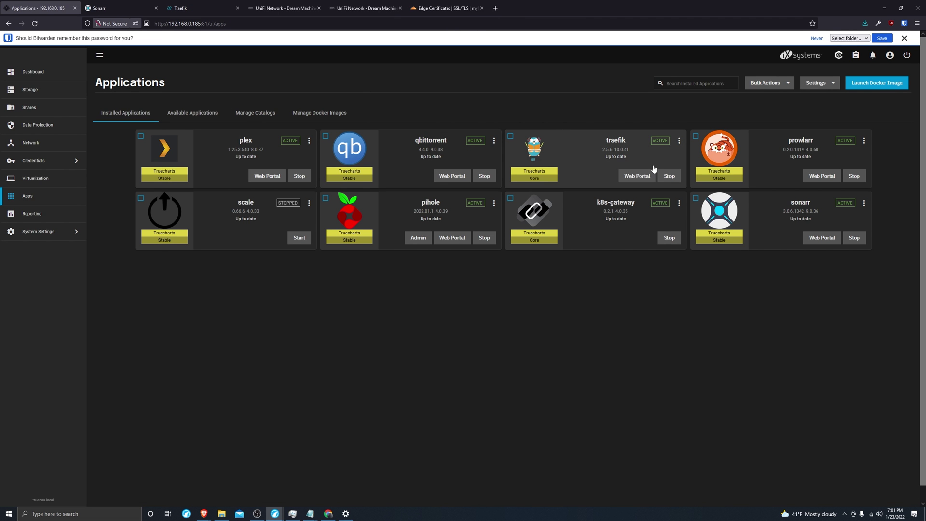
left_click(679, 140)
left_click(707, 184)
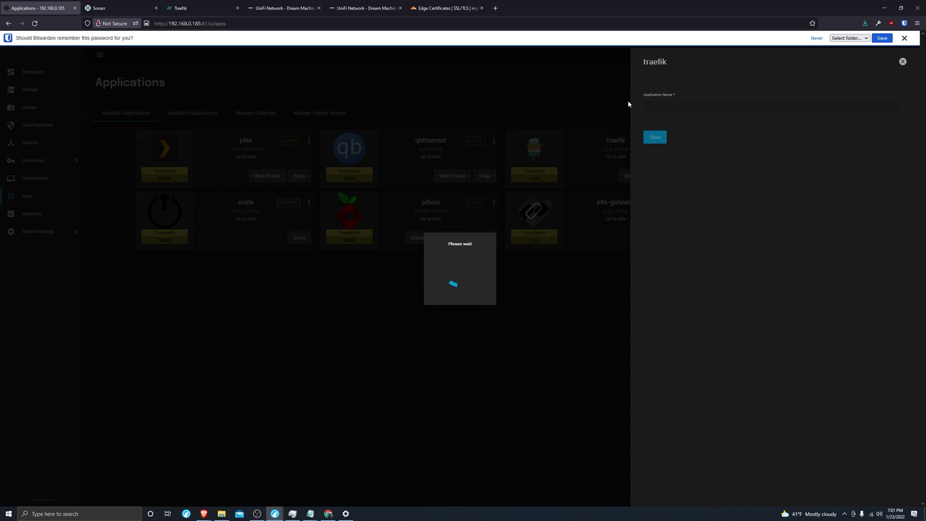
Verify the web entrypoint uses port 80 and websecure uses 443, then close without changes
key("ctrl+plus")
key("ctrl+plus")
key("ctrl+plus")
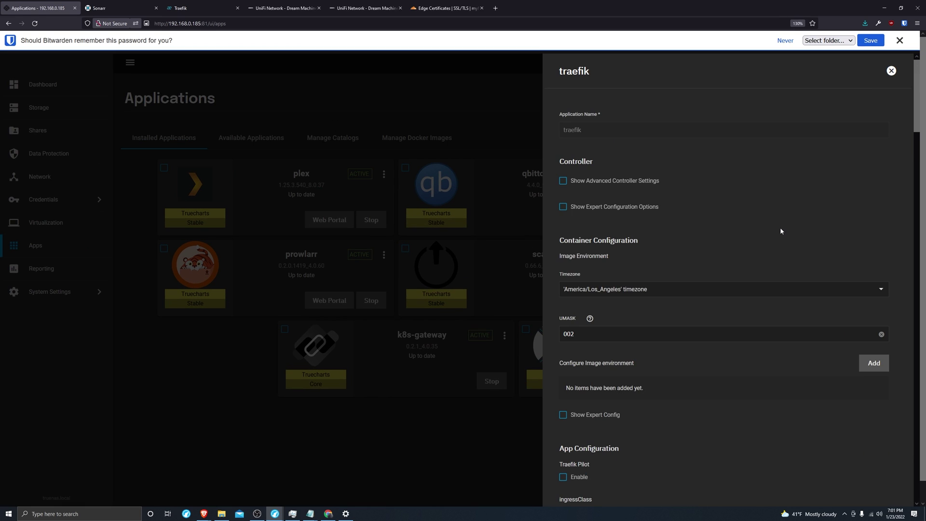
scroll(777, 229, "down", 10)
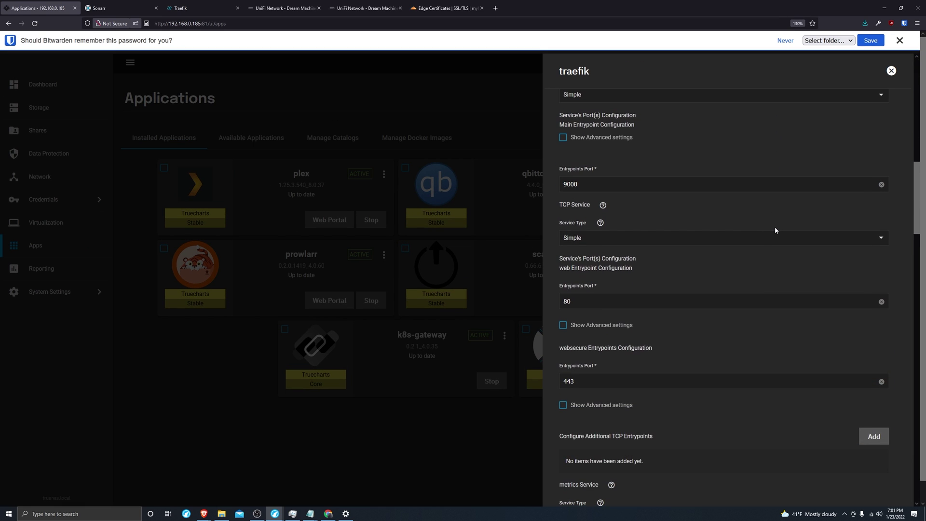
scroll(775, 232, "down", 1)
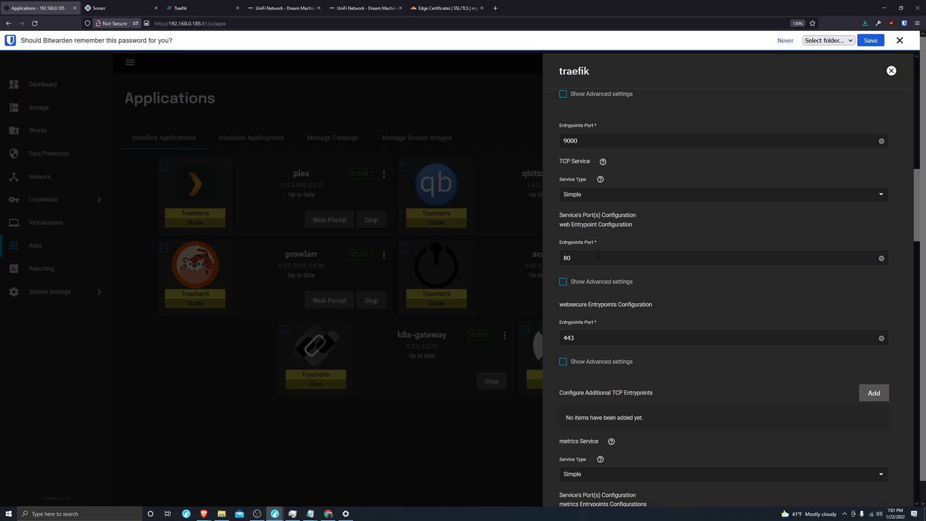
double_click(581, 259)
double_click(590, 339)
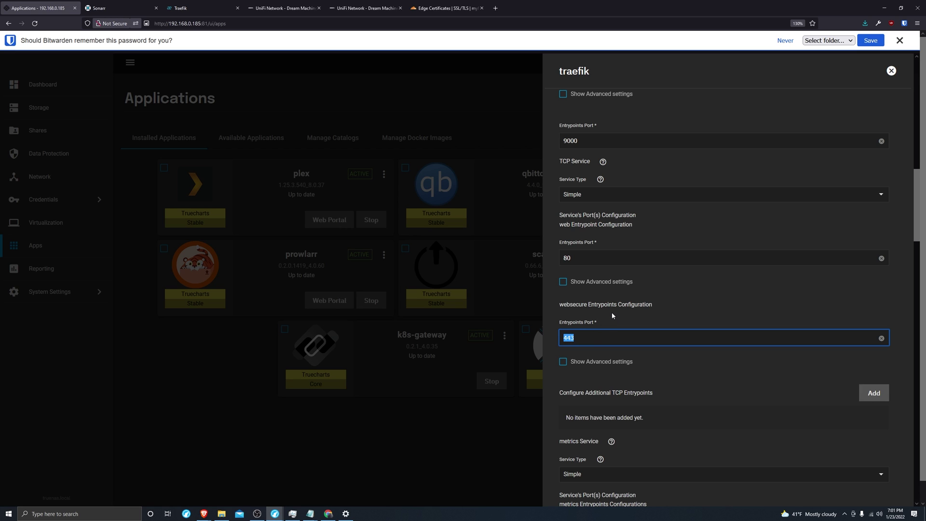
left_click(510, 393)
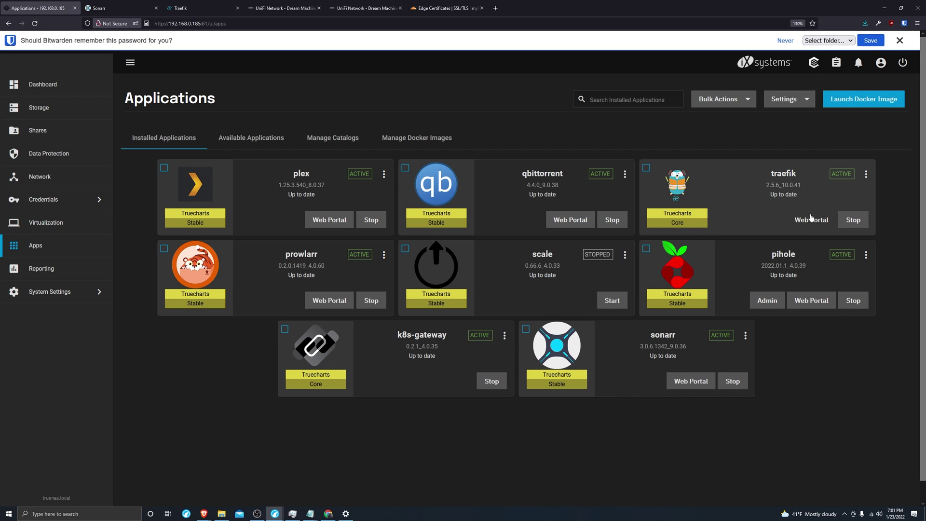
Open the Traefik dashboard from traefik's Web Portal and explore its 8 HTTP services
left_click(812, 218)
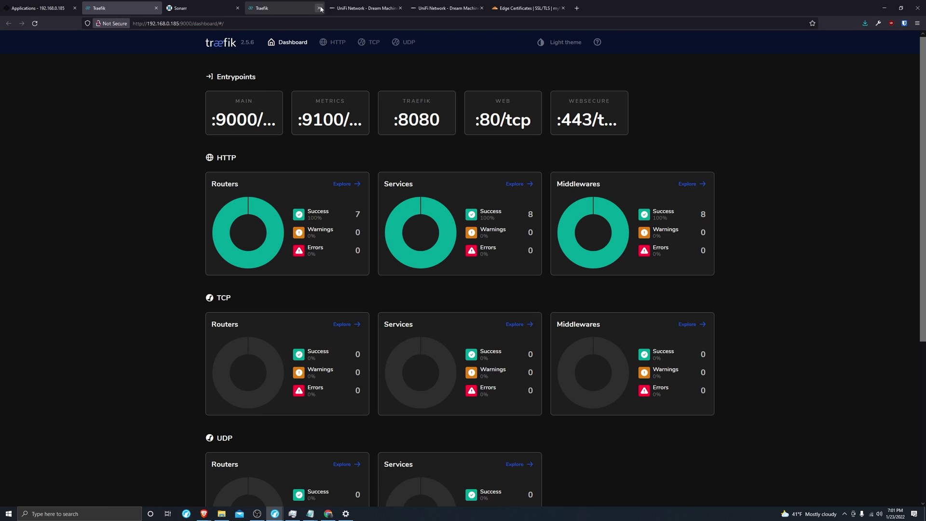
left_click(319, 8)
left_click(526, 183)
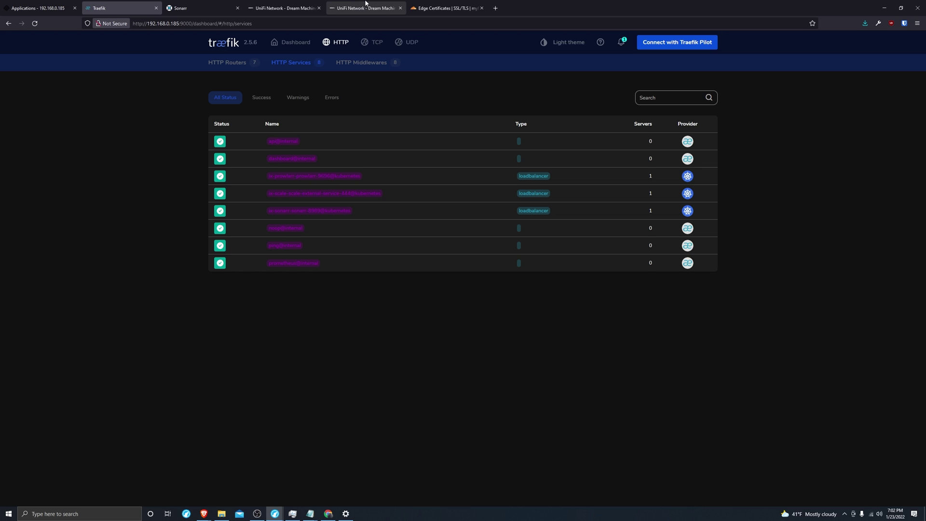
Review the UniFi Traefik 443 and Traefik 80 port-forward rules, checking port 443
left_click(39, 8)
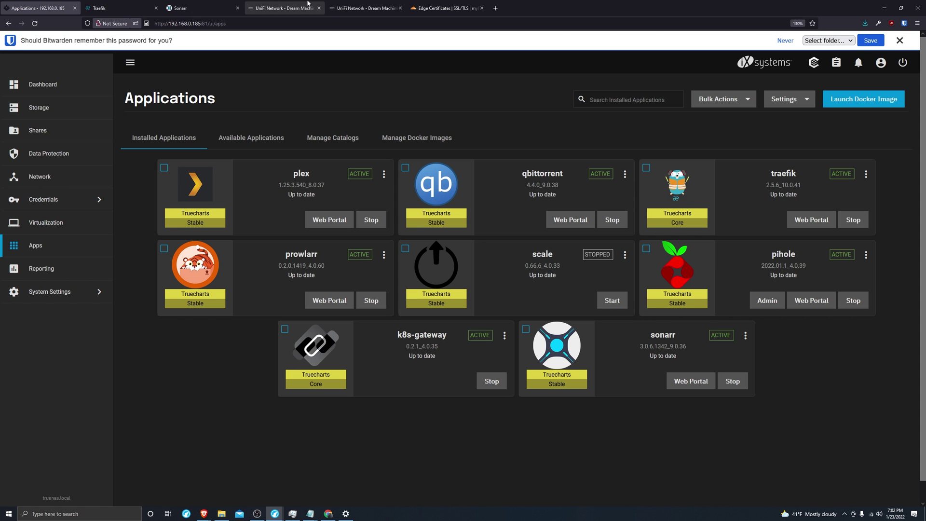
left_click(284, 8)
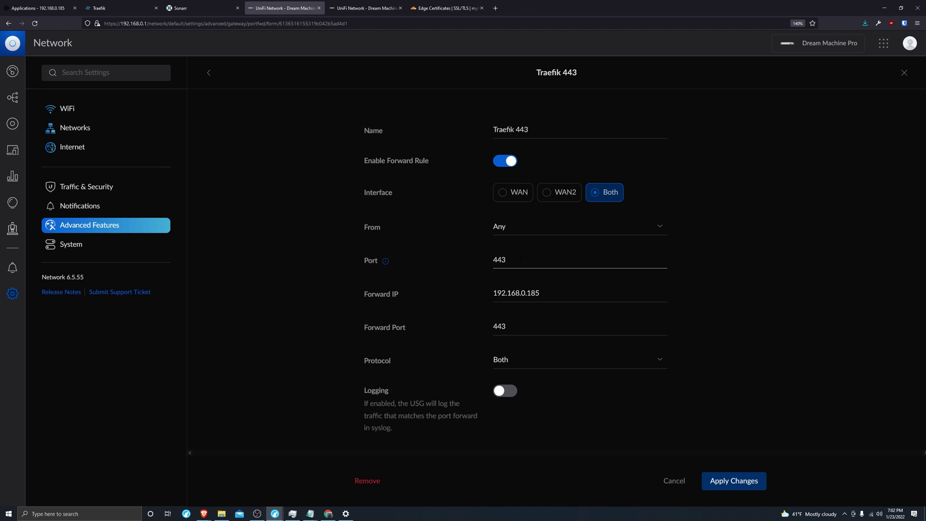
double_click(519, 259)
left_click(362, 6)
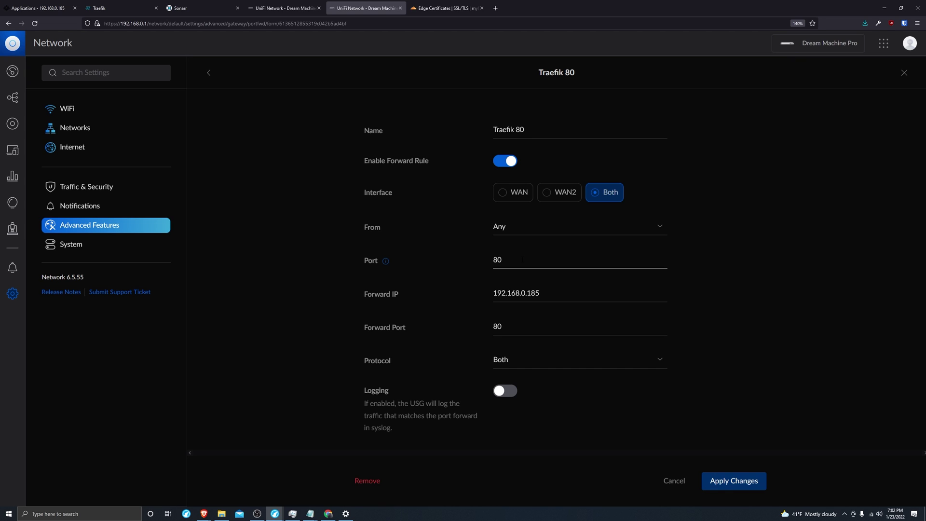
left_click(286, 8)
key("Tab")
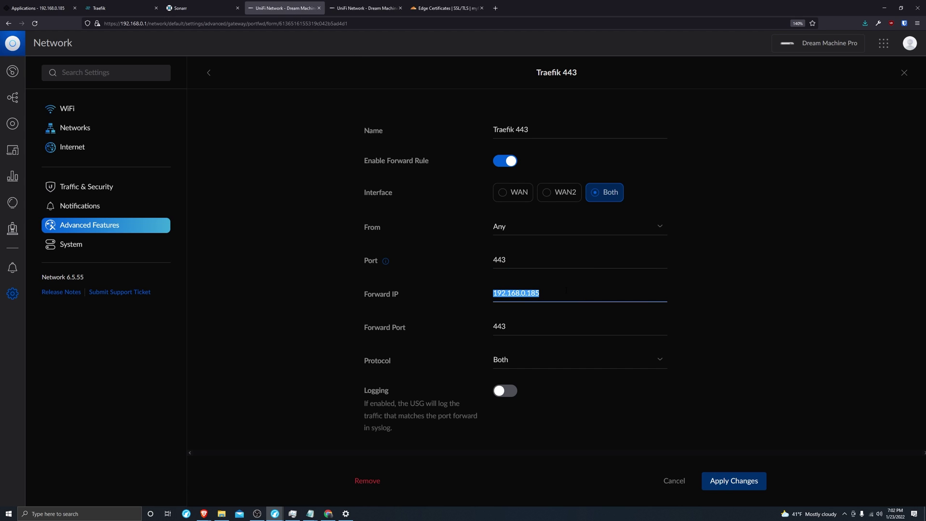
key("shift+Tab")
Match the TrueNAS address 192.168.0.185 against the Traefik 80 rule's port 80 and forward port 80
left_click(38, 8)
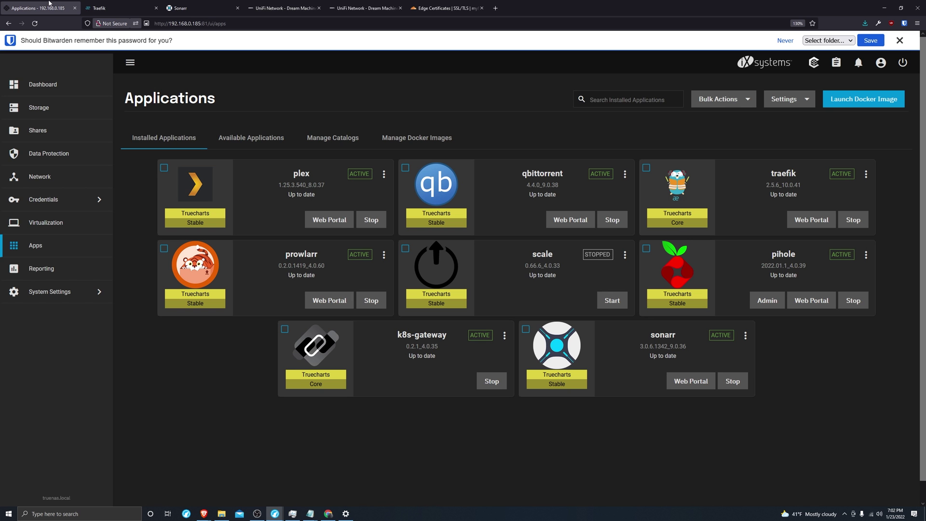
left_click(183, 23)
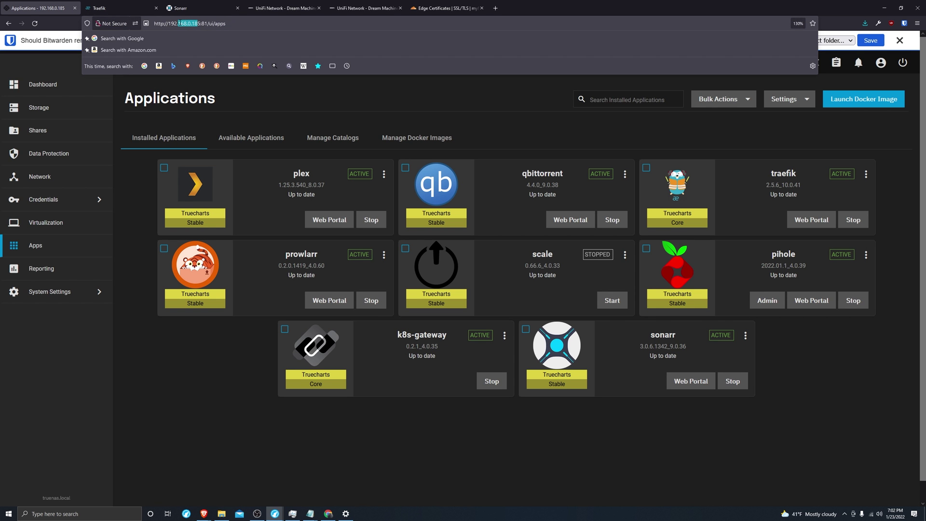
left_click_drag(200, 23, 168, 23)
left_click(348, 2)
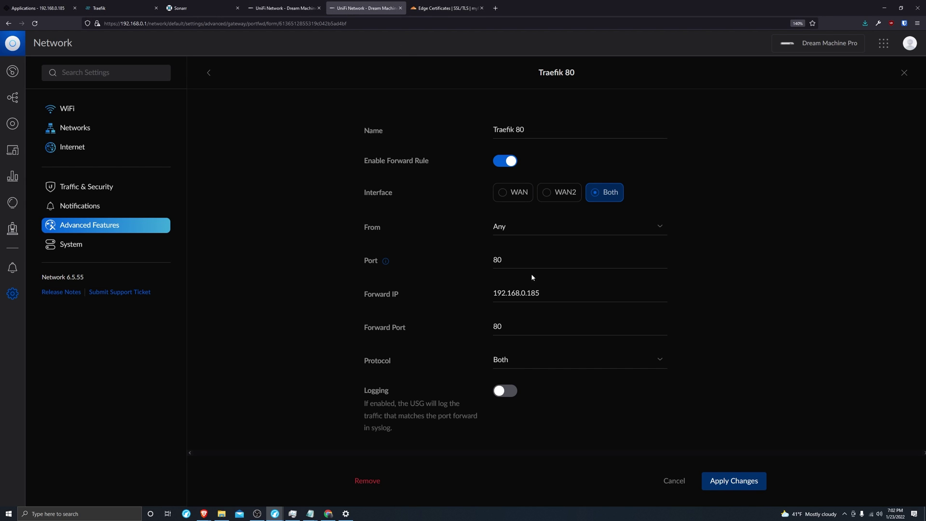
left_click(540, 327)
double_click(510, 260)
double_click(511, 327)
Confirm the Traefik 443 rule forwards to port 443, then return to TrueNAS Applications
left_click(285, 8)
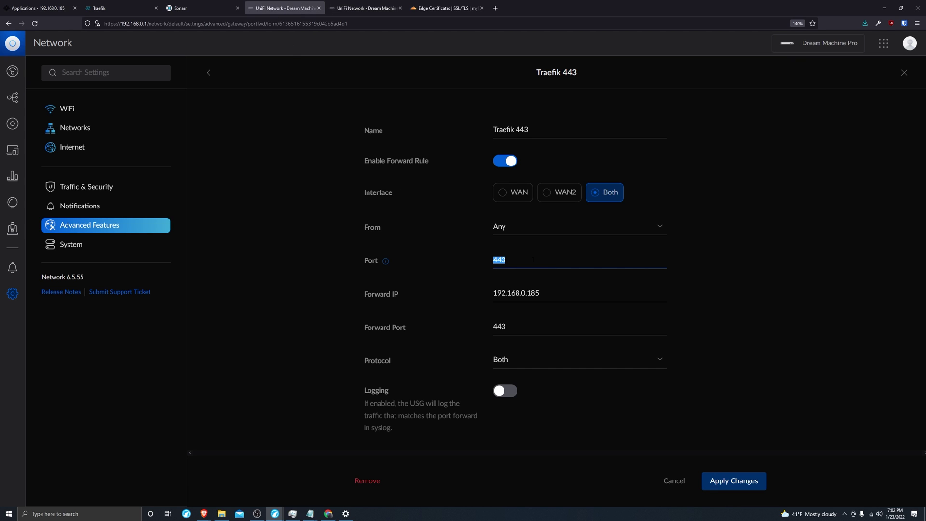
double_click(502, 326)
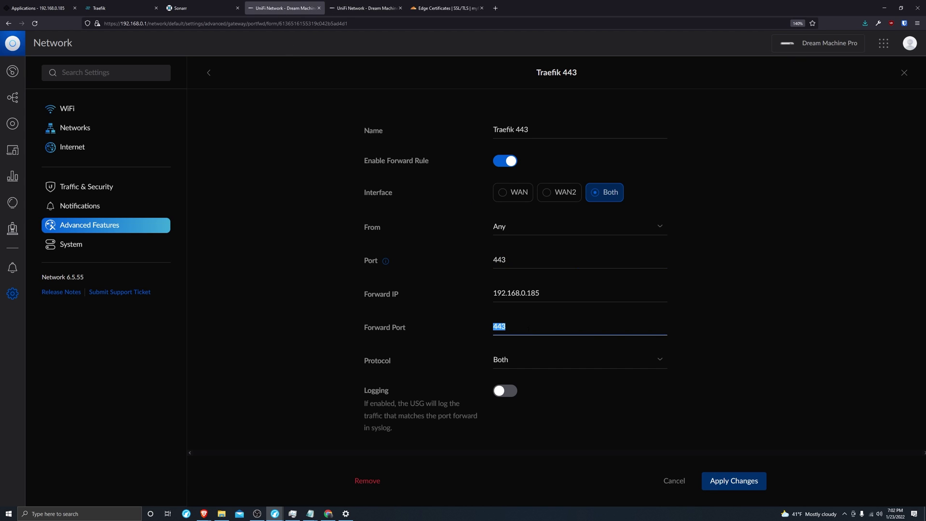
left_click(466, 318)
scroll(471, 311, "down", 1)
scroll(478, 316, "up", 1)
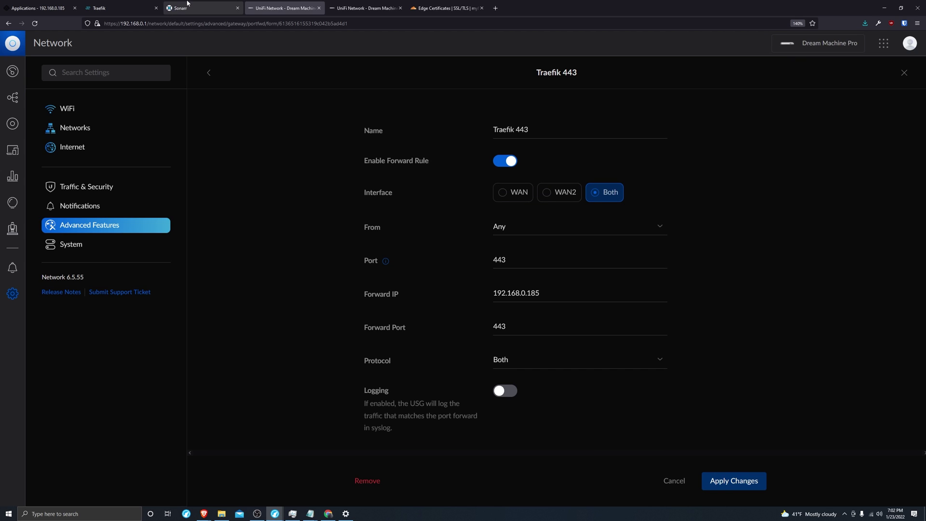
left_click(93, 4)
key("ctrl+shift+Tab")
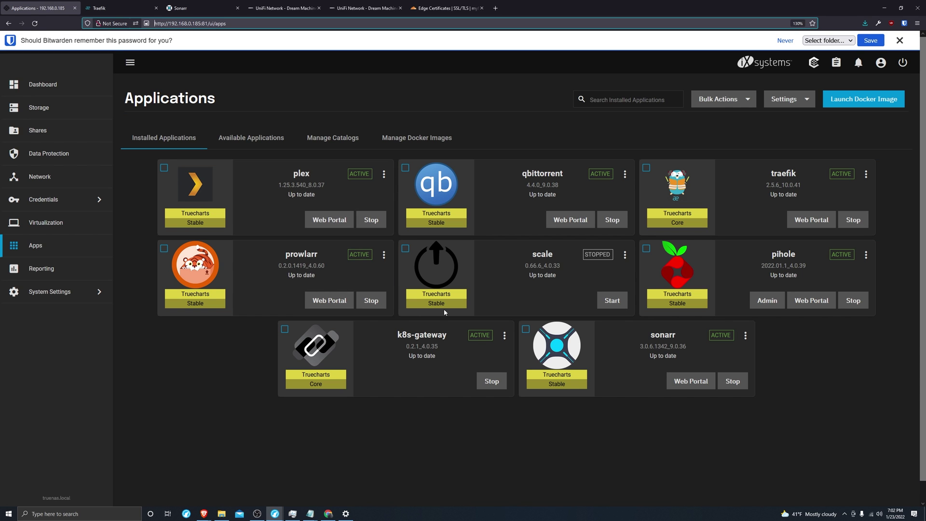
Stop the k8s-gateway app and open the qbittorrent app's actions menu
left_click(497, 381)
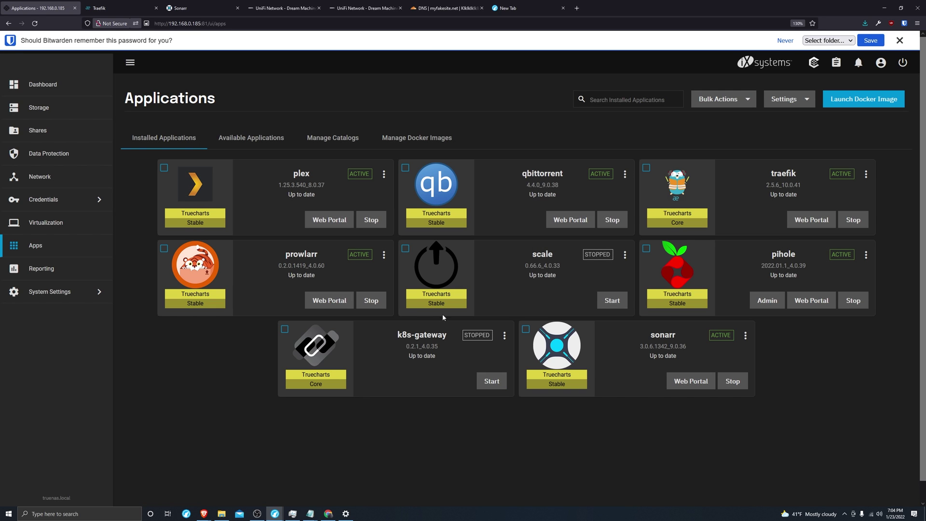
left_click(626, 174)
Enable qbittorrent's ingress with host qbittorrent.myfakesite.net and add a path entry
left_click(645, 230)
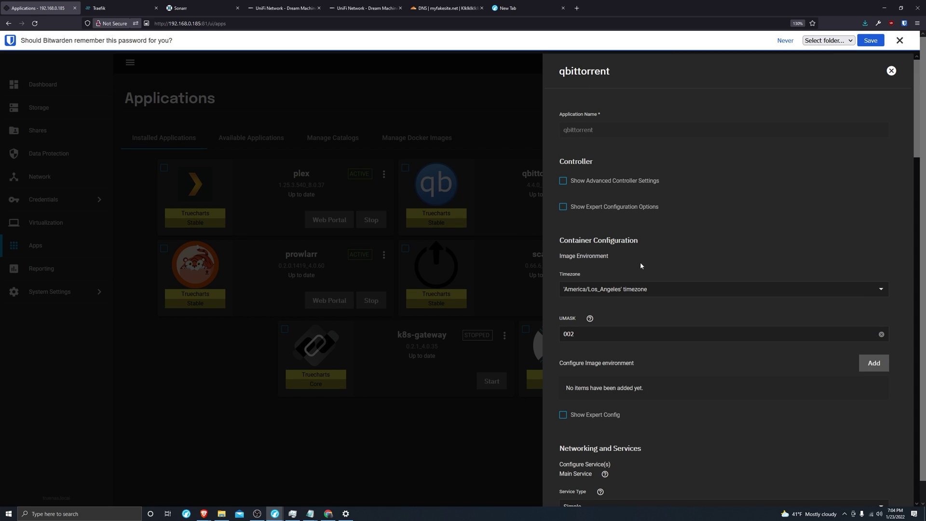
scroll(643, 266, "down", 20)
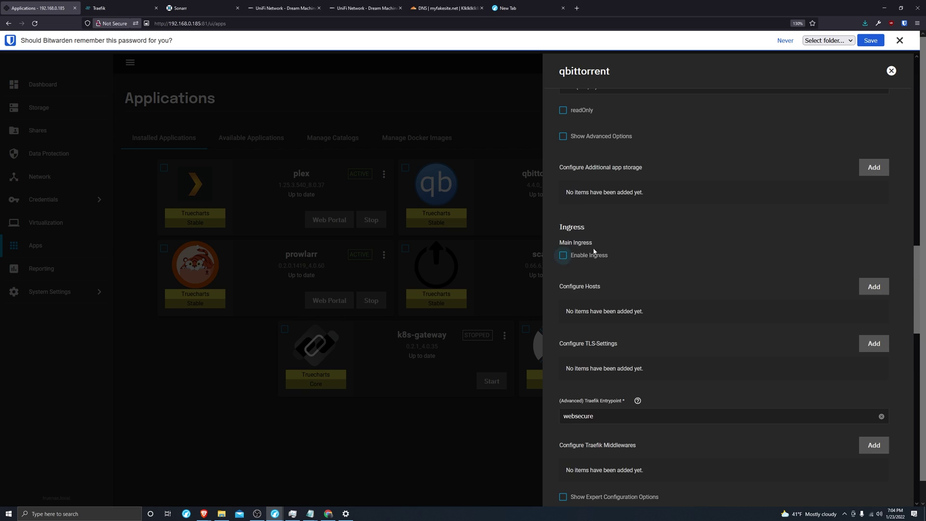
left_click(603, 255)
left_click(626, 342)
type("qbittorrent.myfa")
key("BackSpace")
key("BackSpace")
key("BackSpace")
type("yfakesite.net")
key("ctrl+a")
key("ctrl+c")
left_click(856, 368)
Add TLS settings for qbittorrent.myfakesite.net with the certificate and save the app
scroll(847, 371, "down", 4)
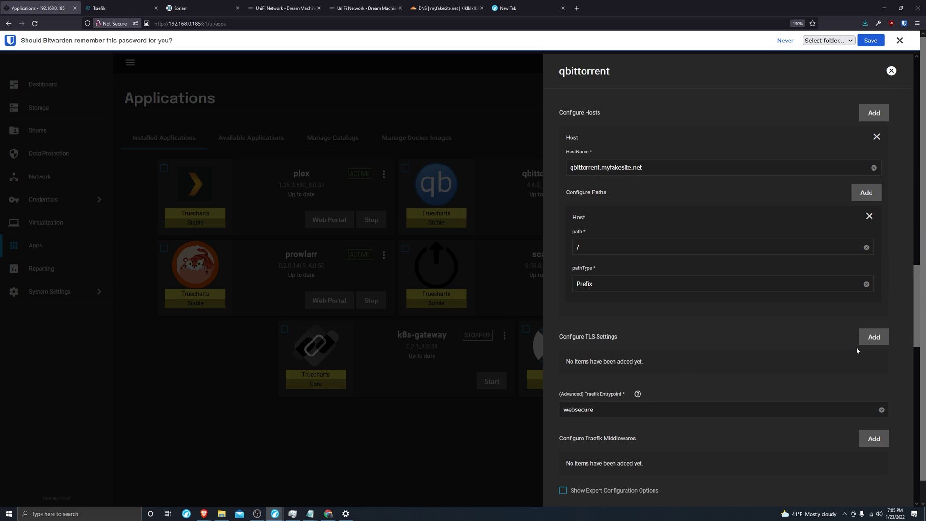
left_click(868, 338)
left_click(867, 379)
key("ctrl+v")
scroll(676, 338, "down", 4)
left_click(610, 302)
left_click(603, 351)
scroll(644, 417, "down", 15)
left_click(574, 479)
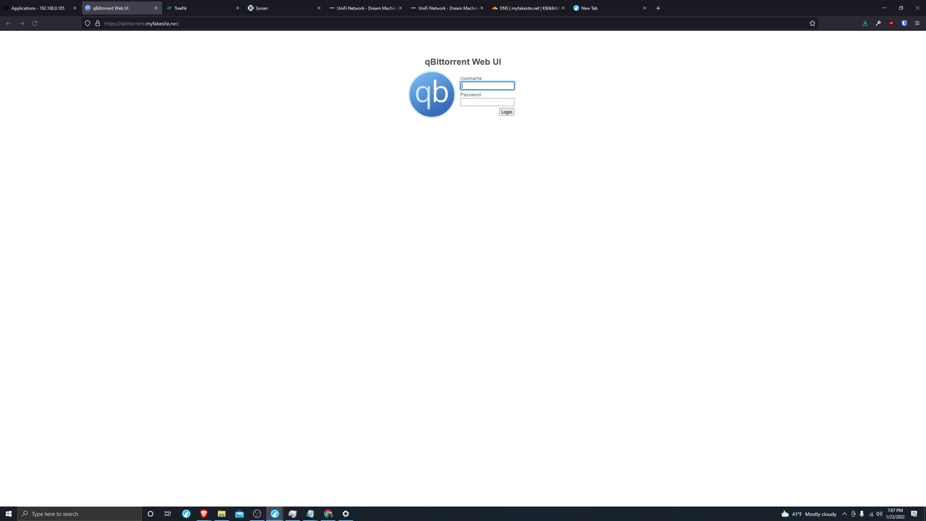
Return to the TrueNAS Applications page and launch Command Prompt from Windows search
left_click(57, 4)
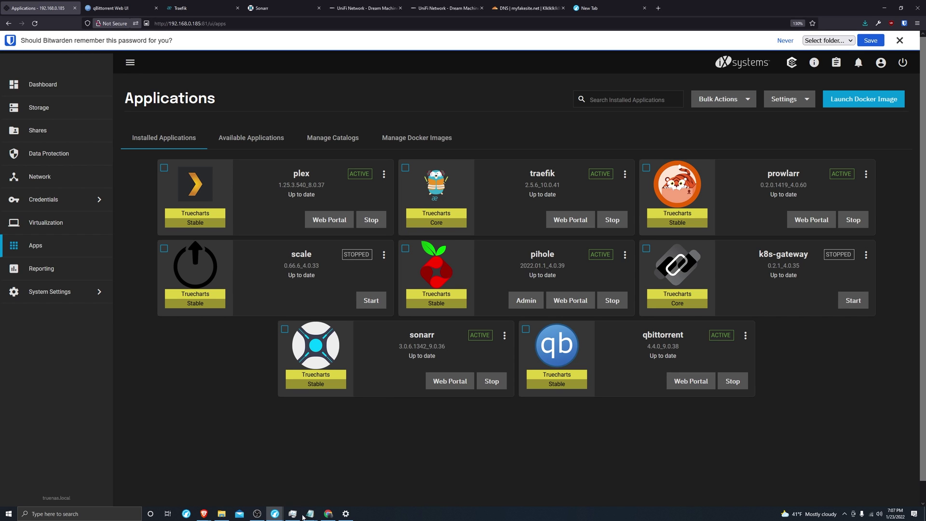
left_click(95, 514)
key("Down")
key("Return")
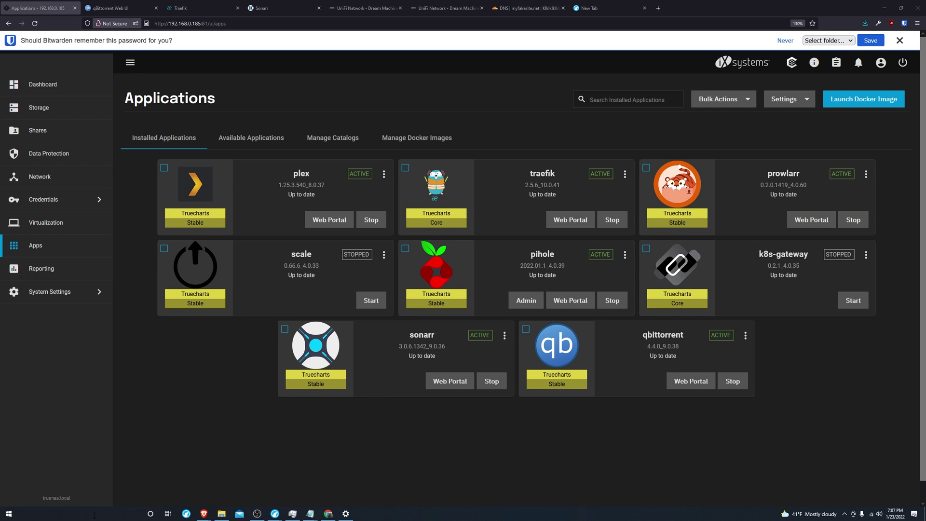
Ping qbittorrent.myfakesite.net and confirm 4 replies from 104.21.78.182 with 0% loss
type("ping")
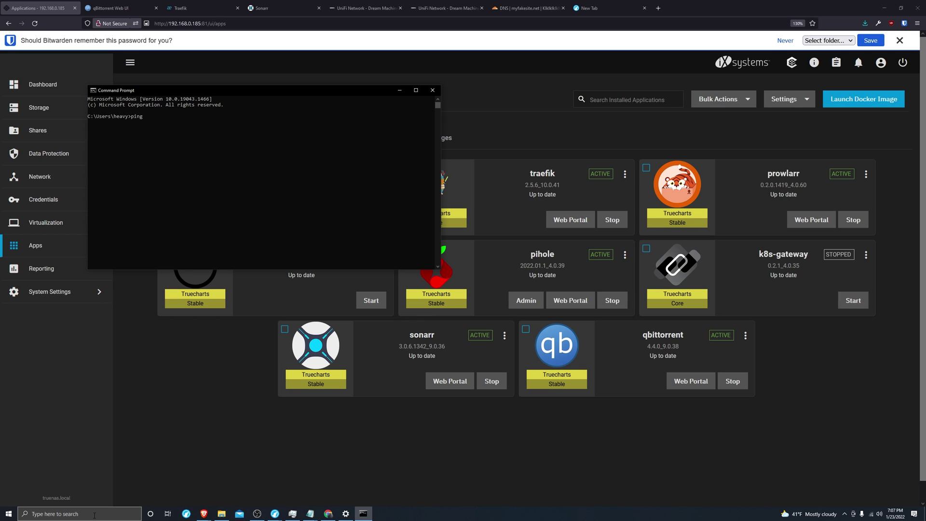
key("ctrl+v")
key("Return")
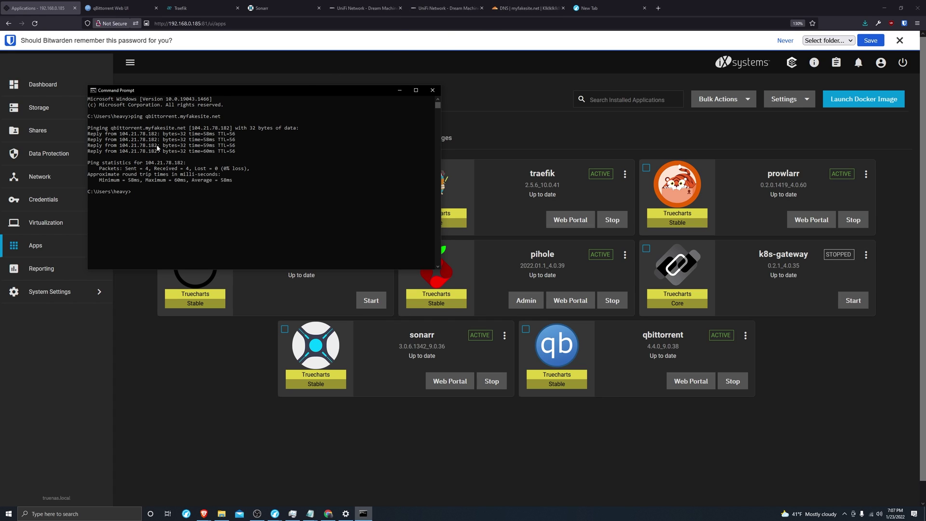
left_click_drag(158, 147, 120, 151)
left_click(138, 151)
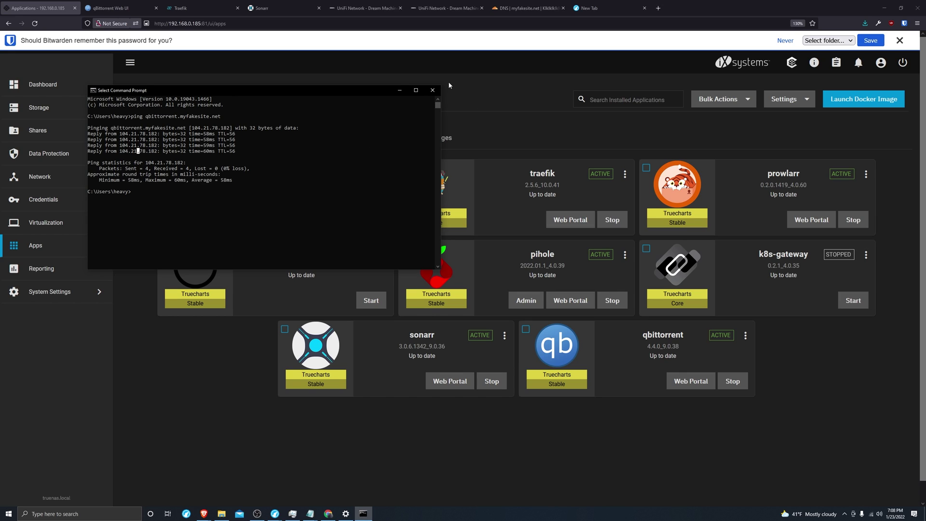